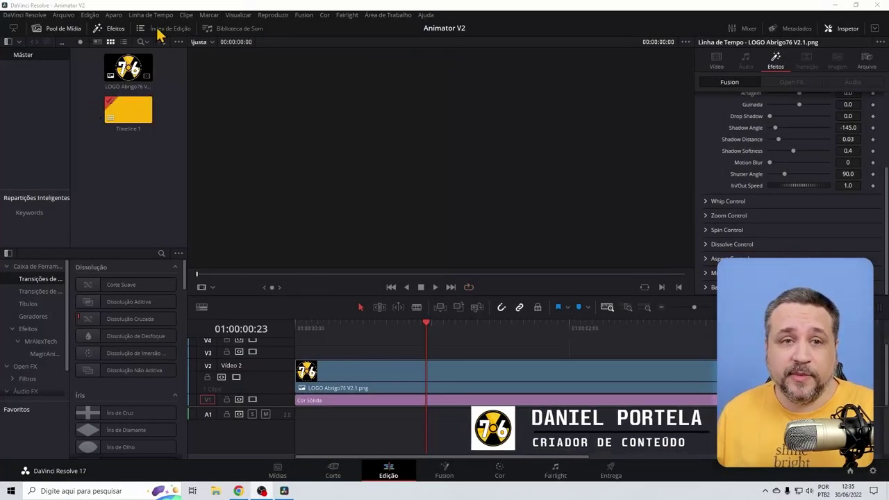
- Select the logo clip on track V2 and scrub through its animation
key("q")
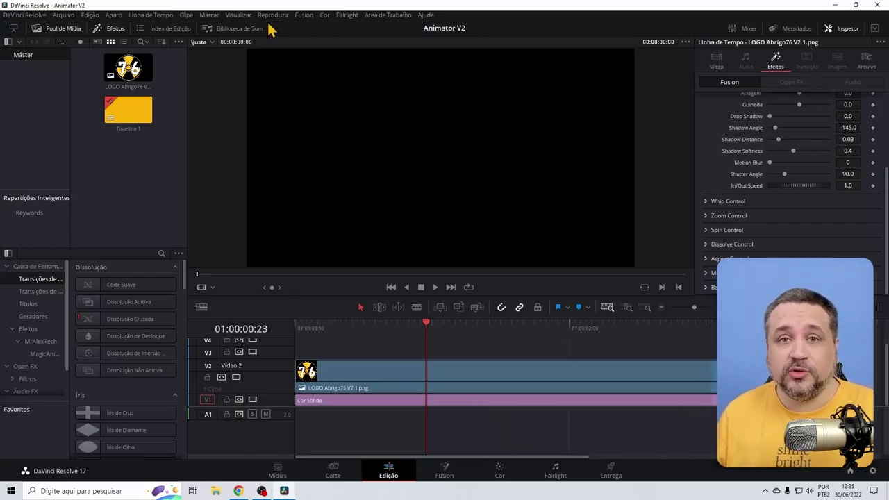
left_click(504, 382)
left_click_drag(426, 332, 736, 327)
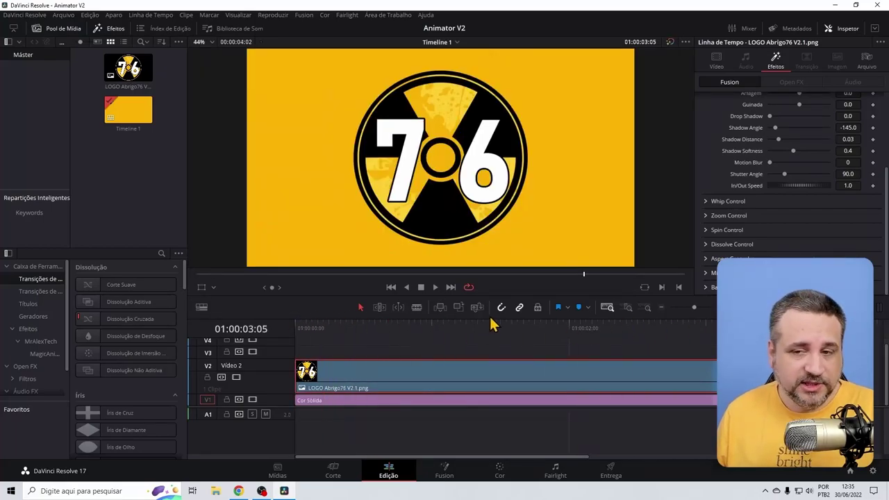
- Enable Whip Control Out and play the logo animation from the start
left_click(706, 202)
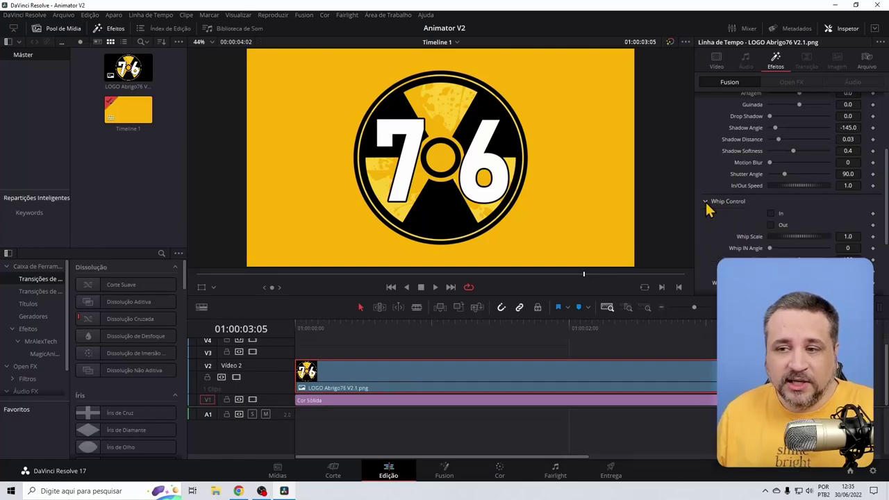
left_click(771, 225)
left_click_drag(717, 328, 273, 334)
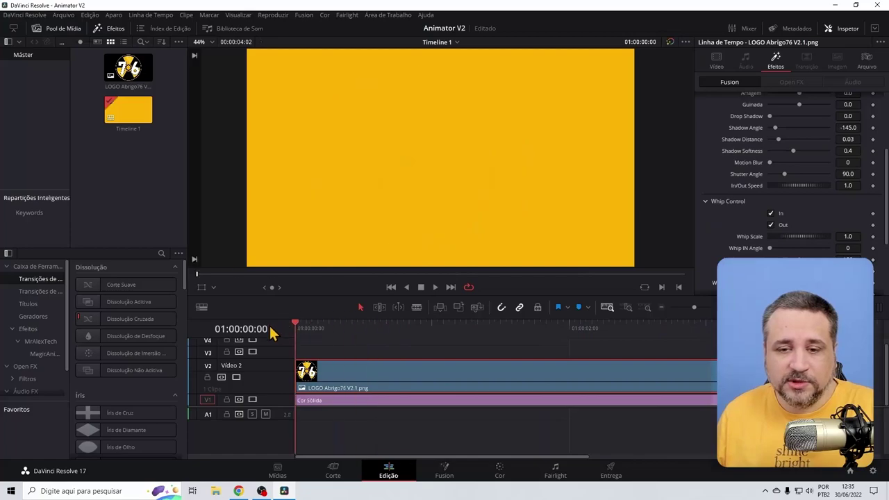
left_click(435, 288)
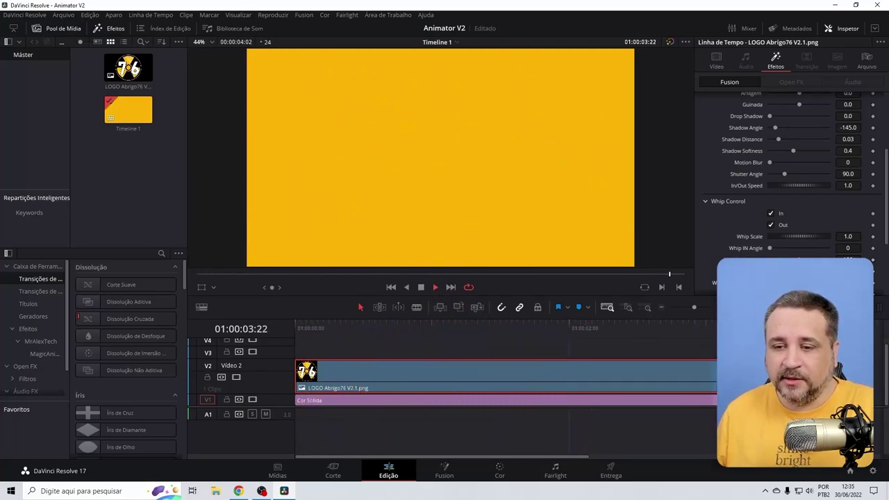
left_click(421, 287)
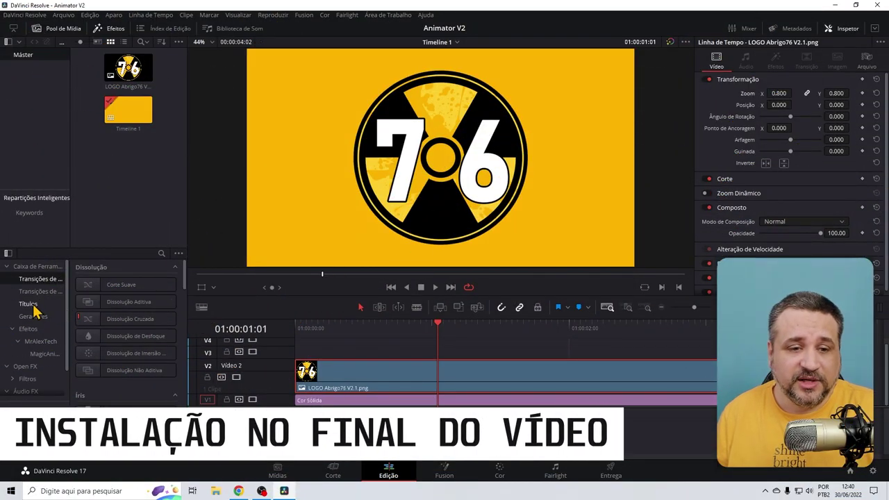
- Show the Efeitos category in the effects library's Toolbox tree
left_click(28, 330)
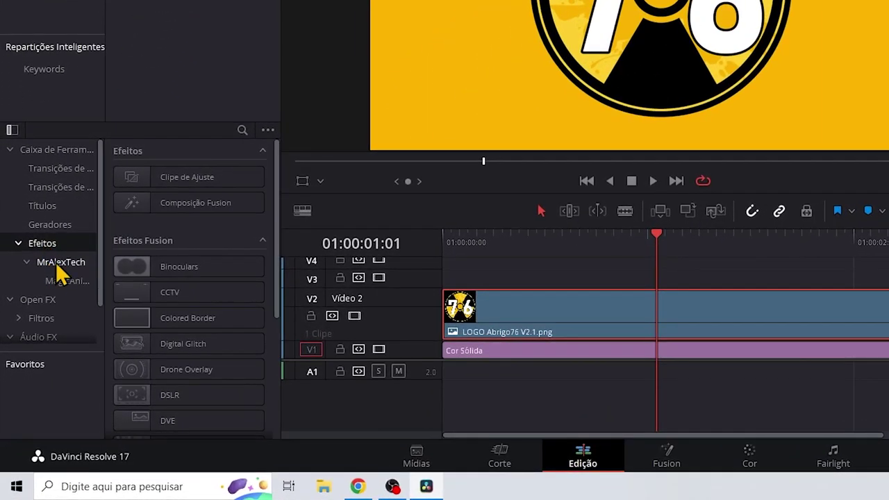
- Preview the MrAlexTech MagicAnimate effects, then drop MagicAnimateV2 onto the LOGO Abrigo76 clip
left_click(58, 264)
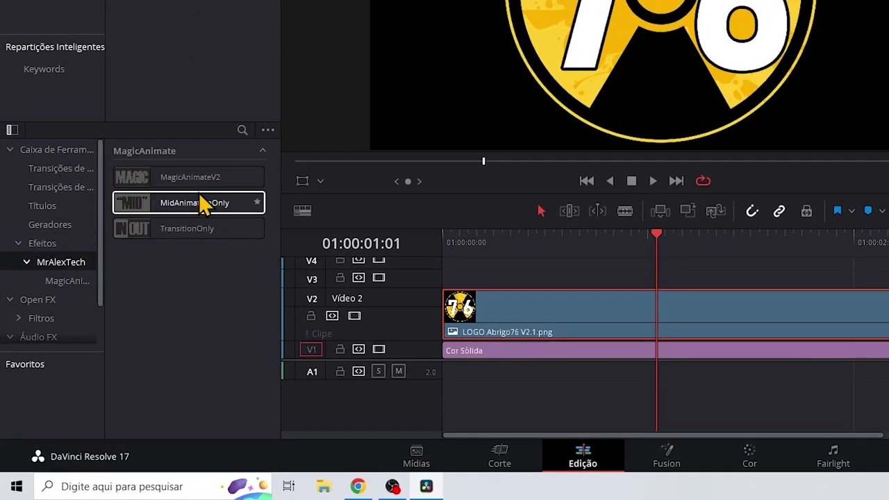
left_click(189, 185)
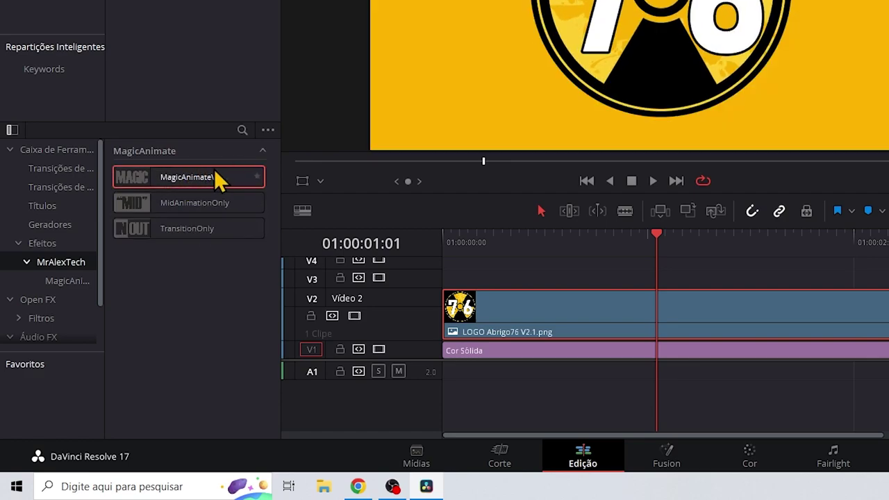
left_click(178, 204)
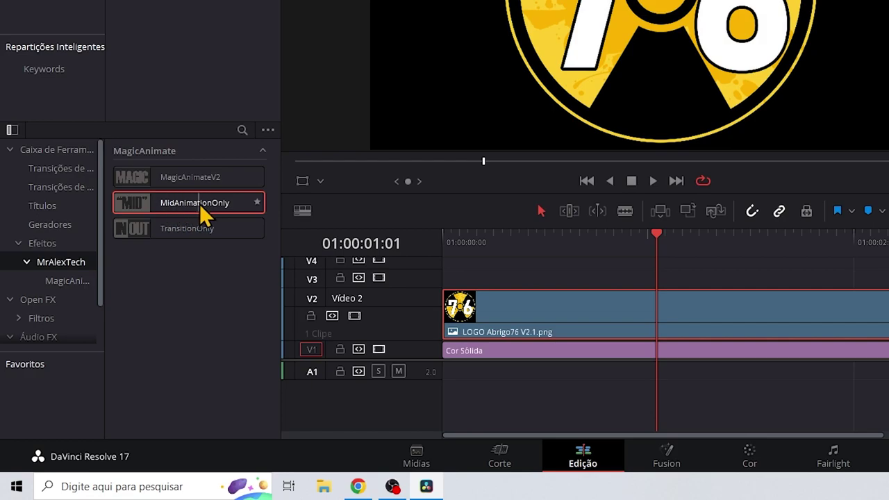
left_click(183, 230)
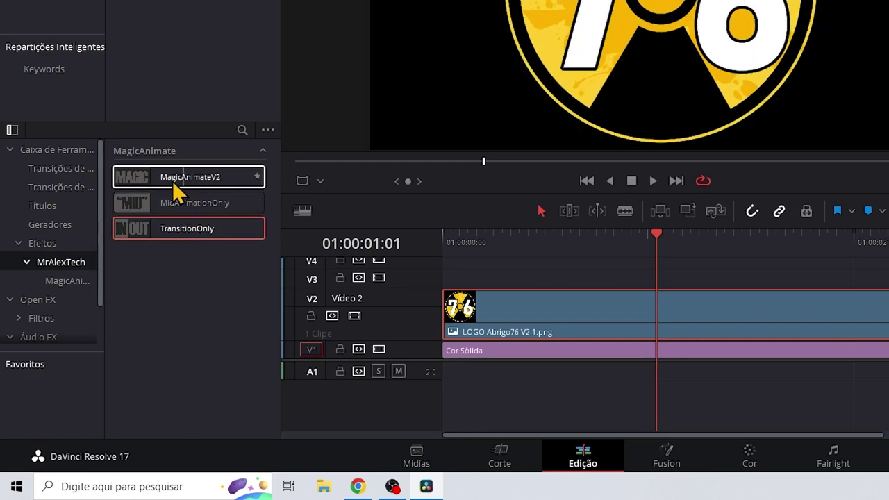
left_click(166, 182)
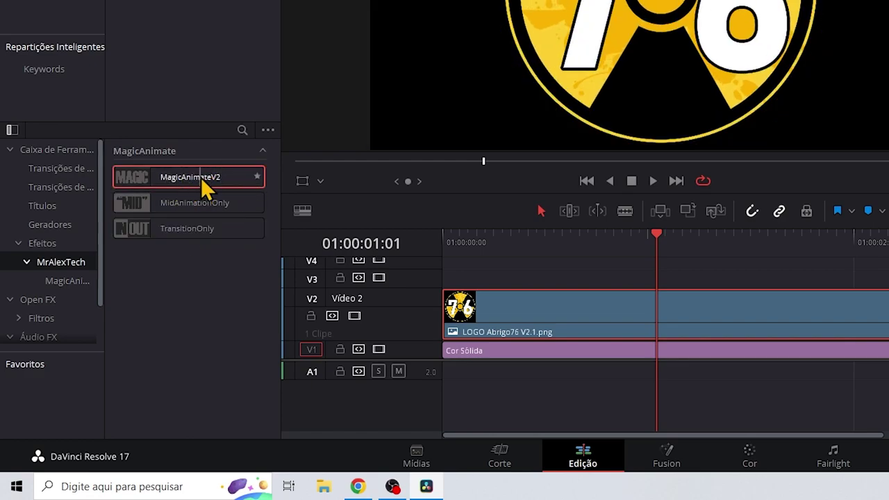
left_click_drag(218, 186, 750, 312)
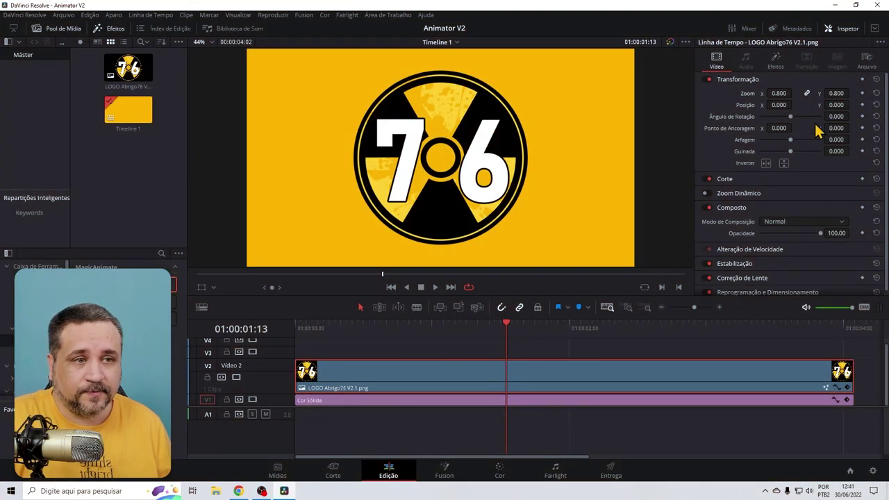
- Bring up the clip's MagicAnimateV2 controls in the Inspector's Efeitos tab
left_click(840, 30)
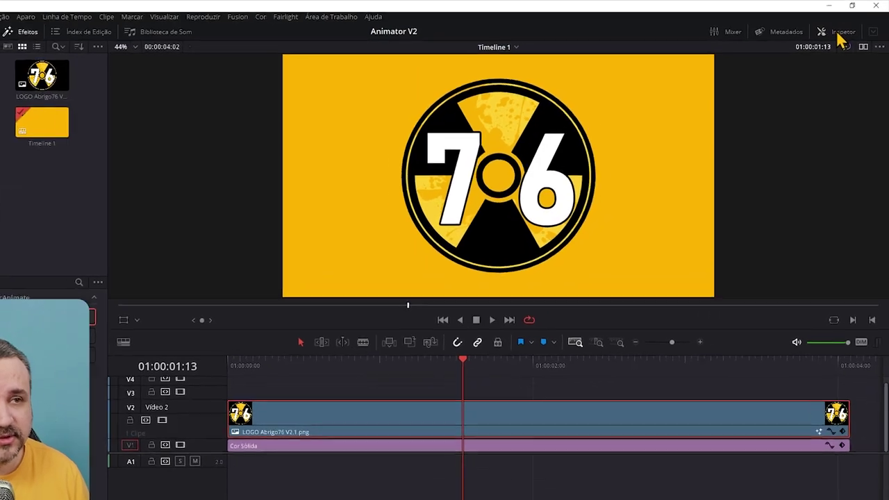
left_click(842, 31)
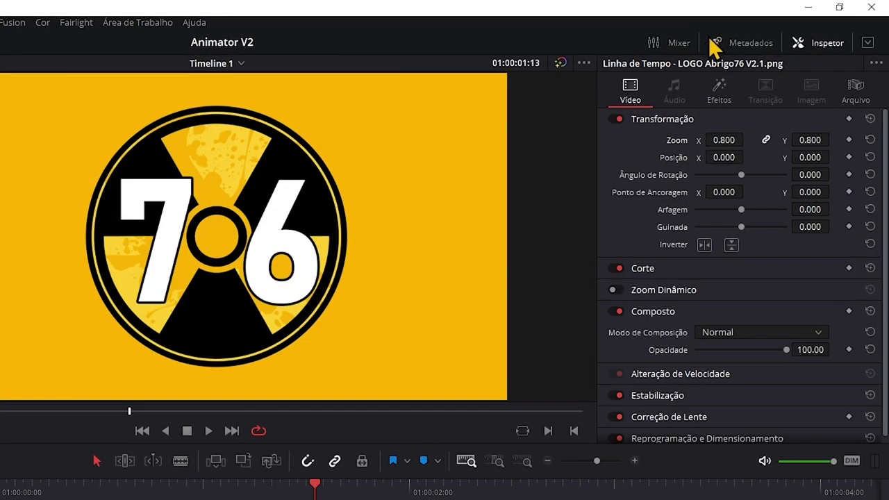
left_click(718, 96)
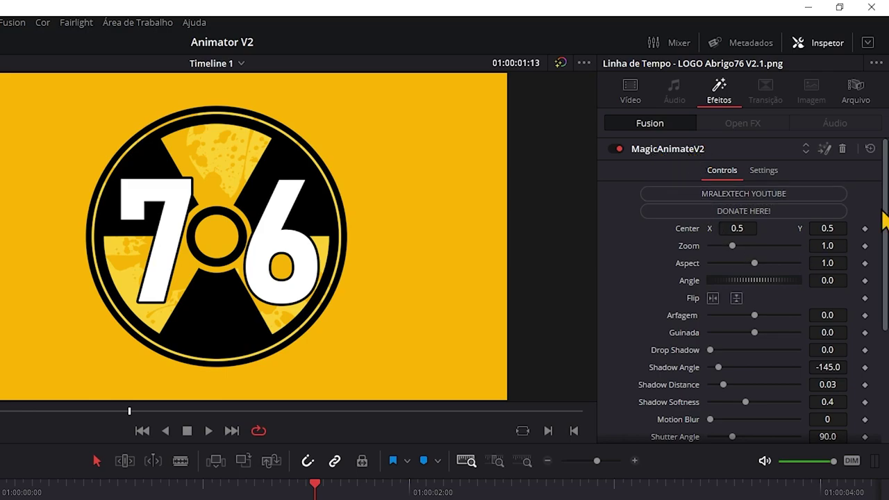
scroll(867, 225, "down", 2)
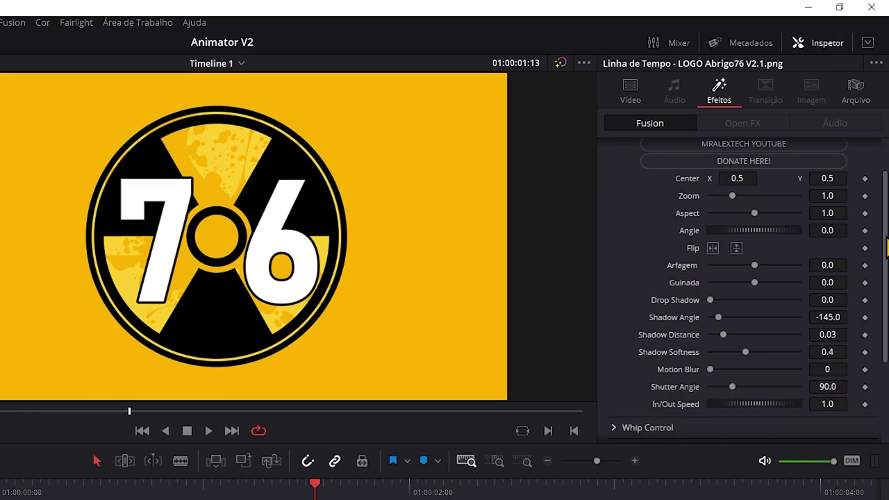
scroll(863, 235, "up", 1)
- Set Center X 0.433, enlarge and rotate to 33.9°, tilt it, and shutter angle 229.6
left_click_drag(734, 194, 734, 214)
left_click_drag(754, 229, 764, 249)
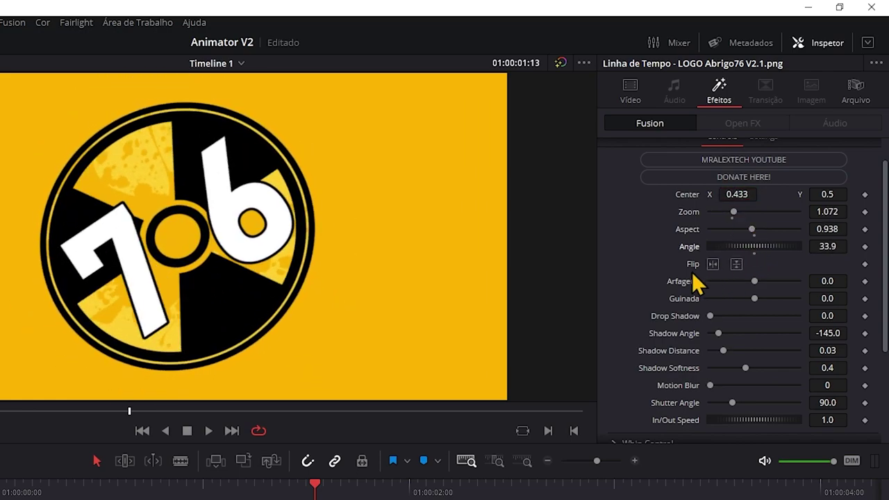
left_click(715, 266)
left_click(715, 266)
left_click_drag(754, 280, 764, 333)
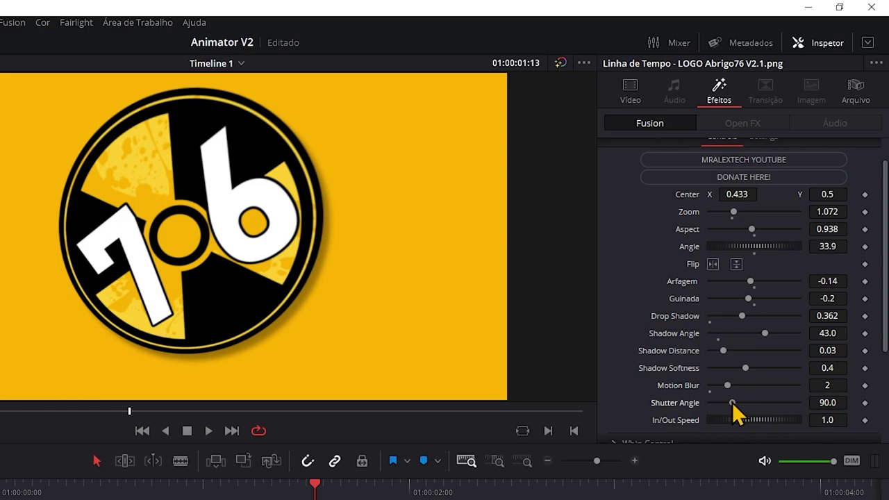
left_click_drag(730, 403, 766, 404)
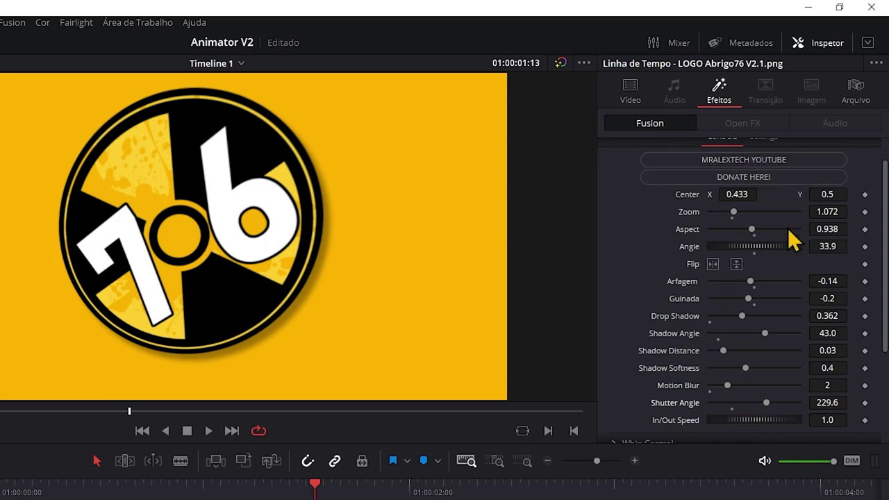
scroll(793, 238, "up", 1)
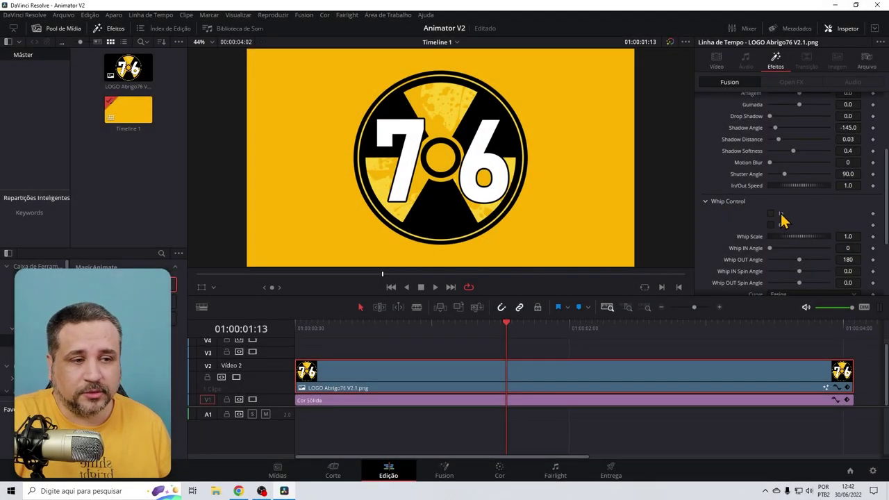
- Play the animation from the start, then stop and scrub to 01:00:00:22
key("Home")
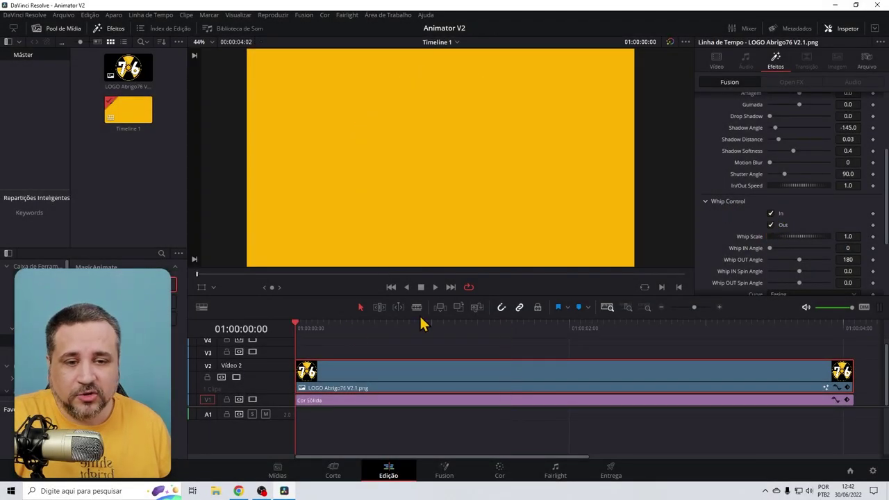
left_click(435, 288)
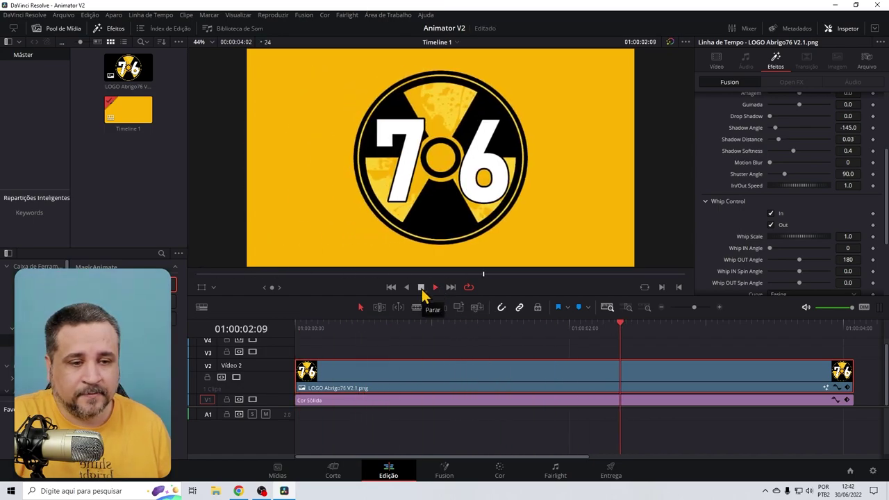
left_click(421, 287)
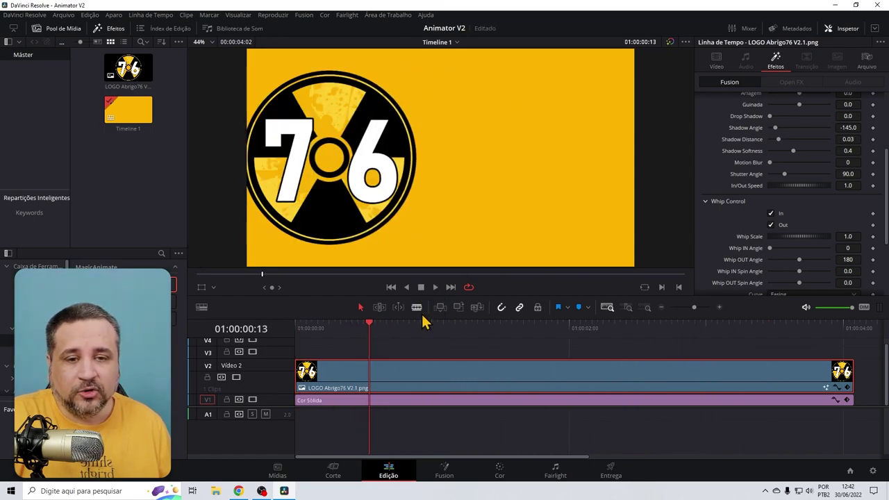
left_click_drag(370, 327, 420, 328)
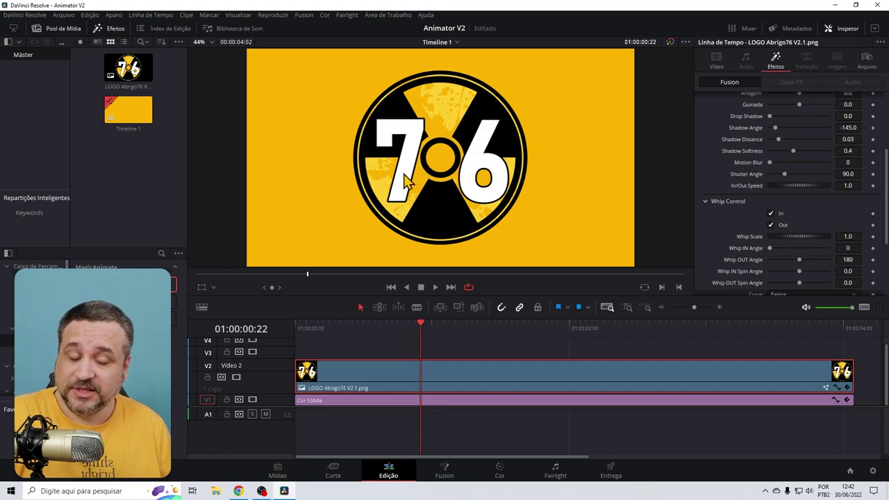
scroll(805, 192, "up", 3)
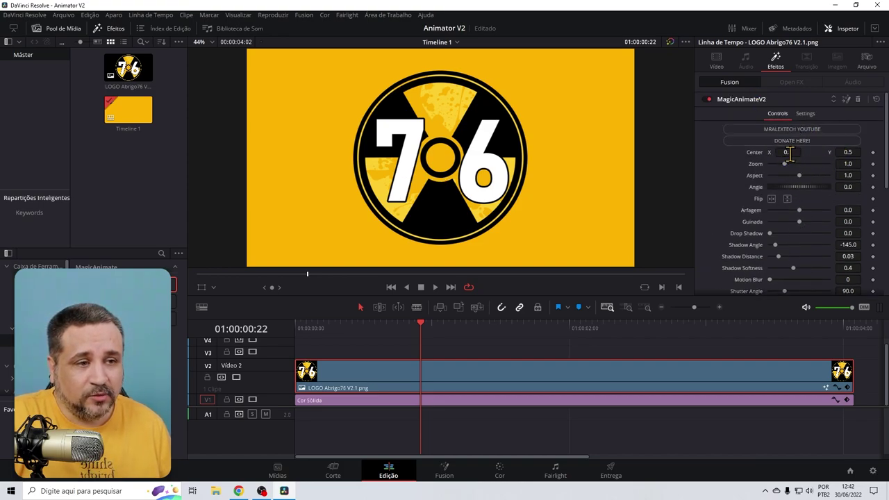
- Move the logo left, shrink it, and add a drop shadow with adjusted angle and distance
mouse_move(790, 154)
left_mouse_down()
mouse_move(809, 164)
mouse_move(781, 164)
mouse_move(780, 173)
mouse_move(796, 160)
left_mouse_up()
scroll(771, 225, "down", 1)
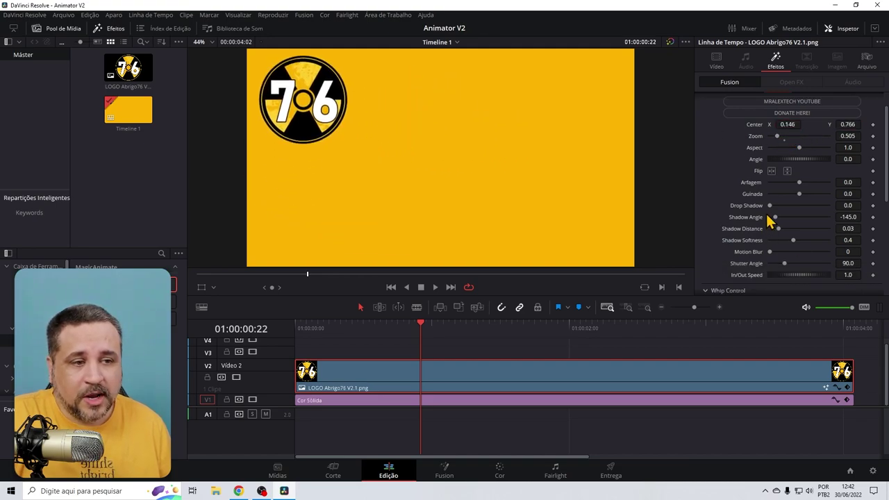
left_click_drag(770, 206, 773, 228)
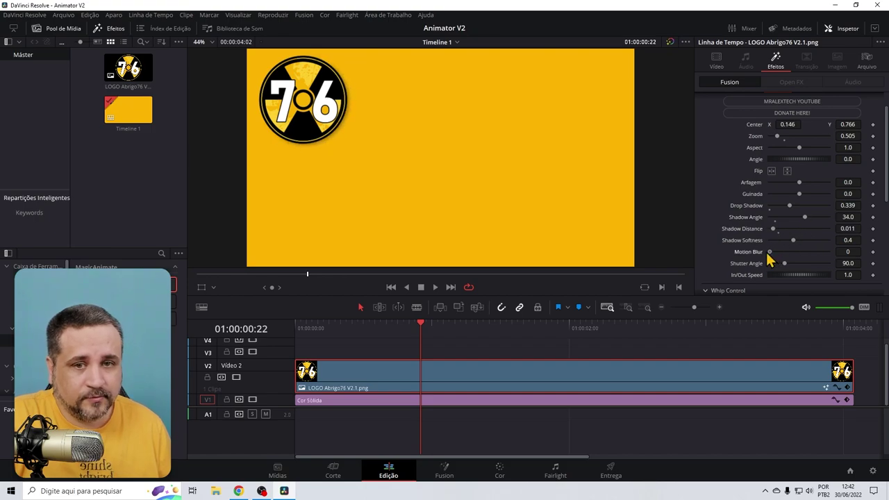
left_click_drag(784, 263, 774, 265)
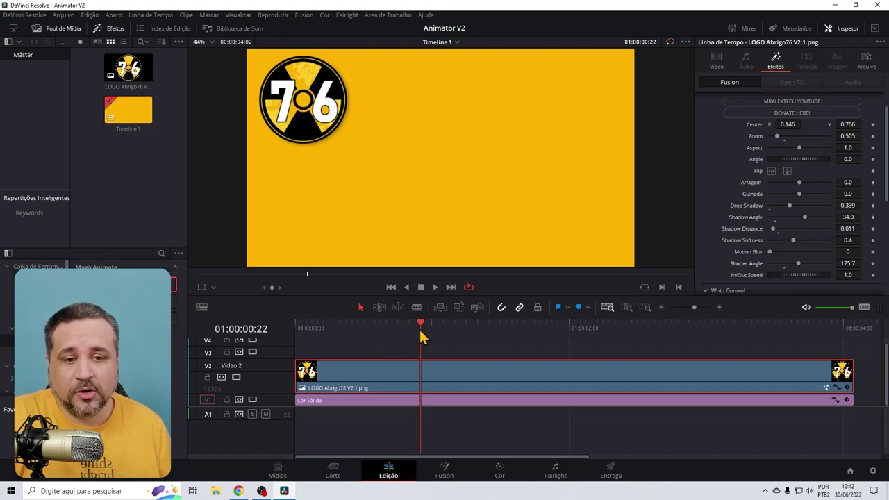
- Play the logo animation from the timeline start, then stop it
left_click_drag(421, 337, 299, 330)
left_click(436, 287)
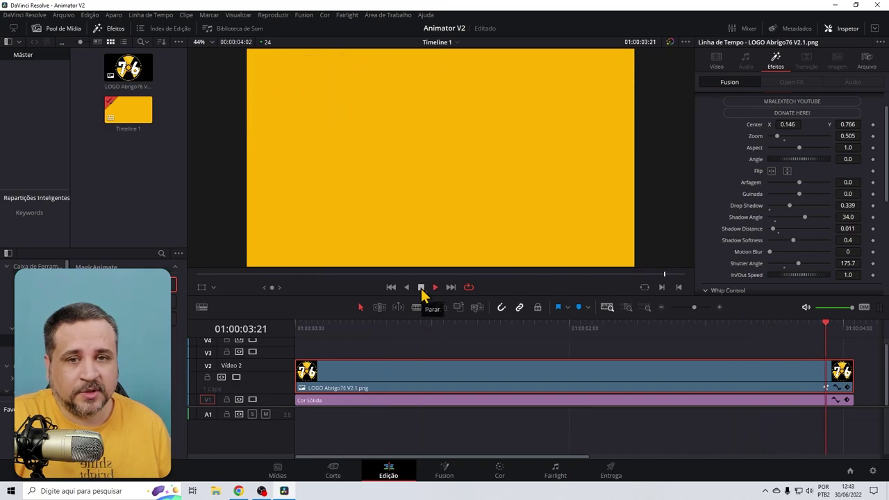
left_click(421, 288)
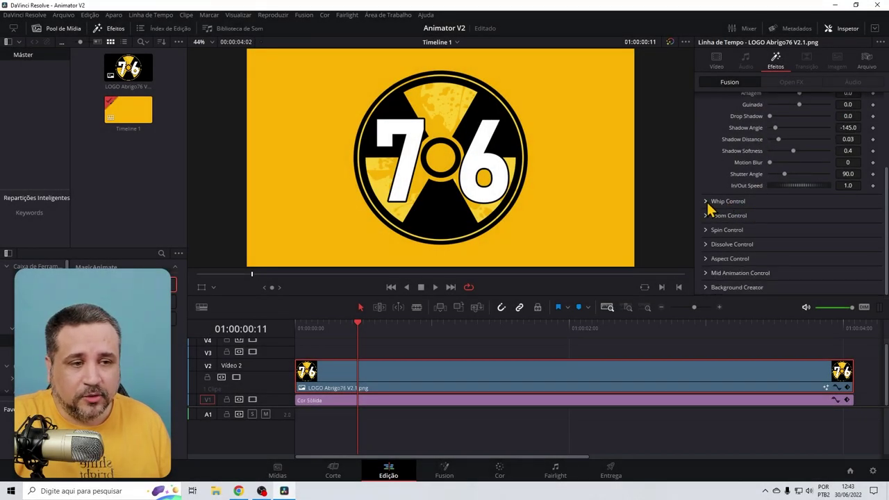
- Expand the Whip, Zoom, Spin, Dissolve, Aspect, Mid Animation and Background Creator sections
left_click(706, 202)
left_click(706, 222)
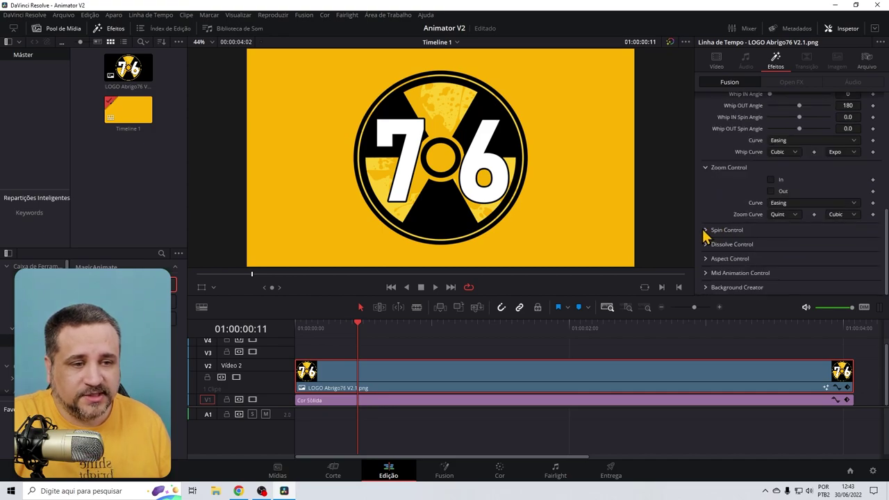
left_click(708, 232)
scroll(725, 235, "down", 3)
left_click(714, 243)
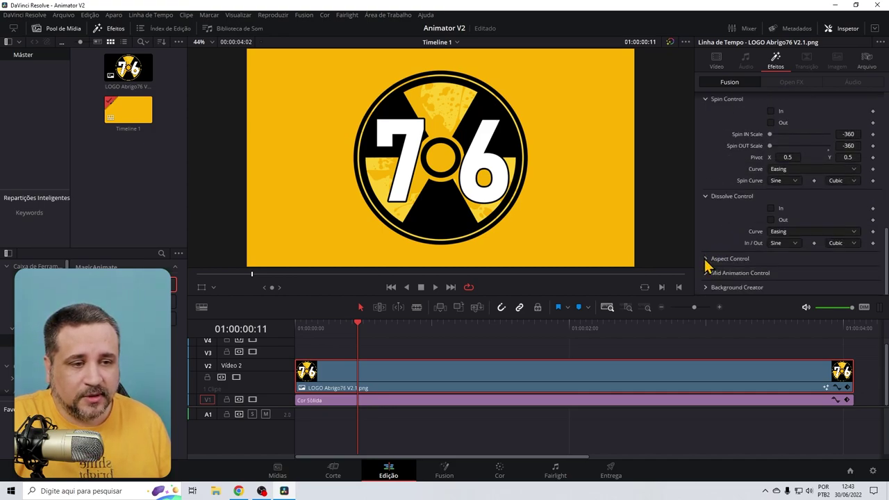
left_click(706, 259)
left_click(706, 275)
scroll(715, 277, "down", 2)
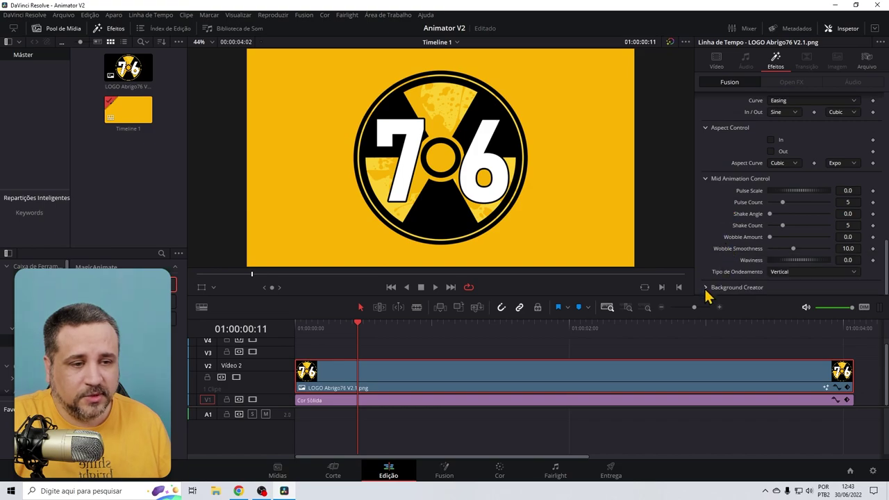
left_click(703, 289)
scroll(742, 245, "up", 15)
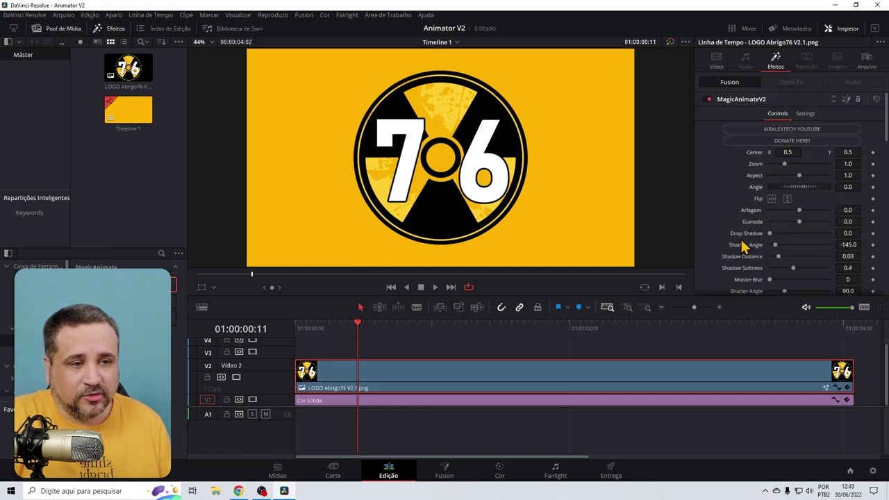
scroll(743, 244, "down", 5)
- Enable whip-in, return the playhead to the start, and lower Whip Scale to 0.072
left_click(769, 192)
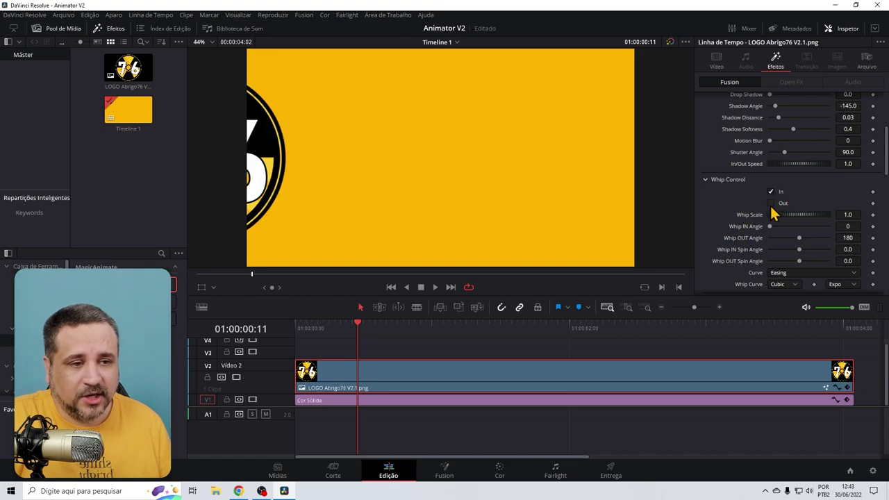
left_click_drag(355, 326, 863, 299)
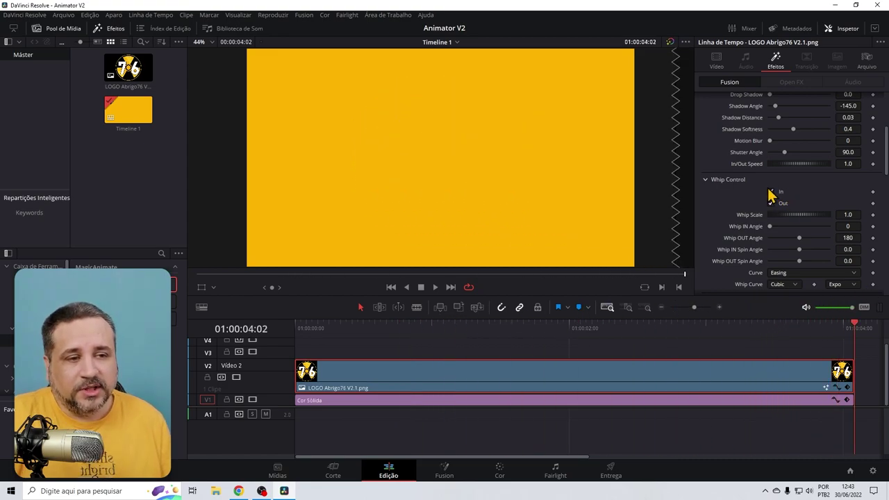
left_click_drag(783, 221, 786, 217)
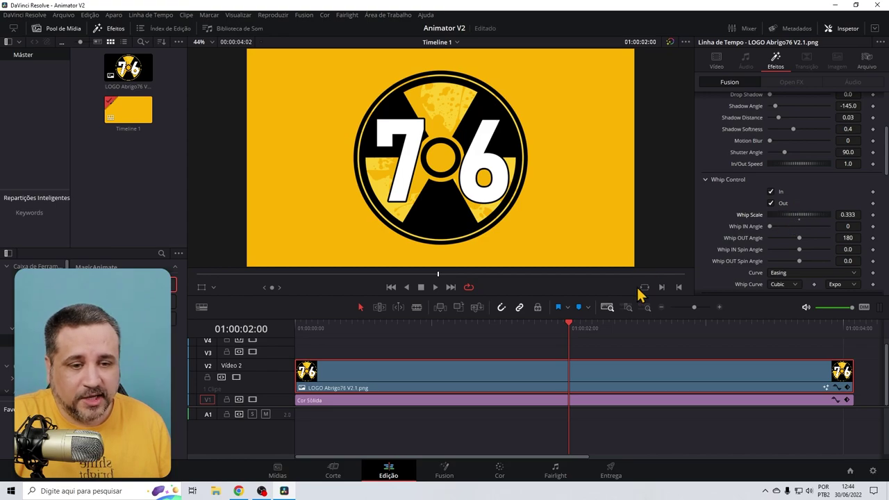
- Play the whip animation, raise Whip Scale to 2.333, and replay it from the start
key("Home")
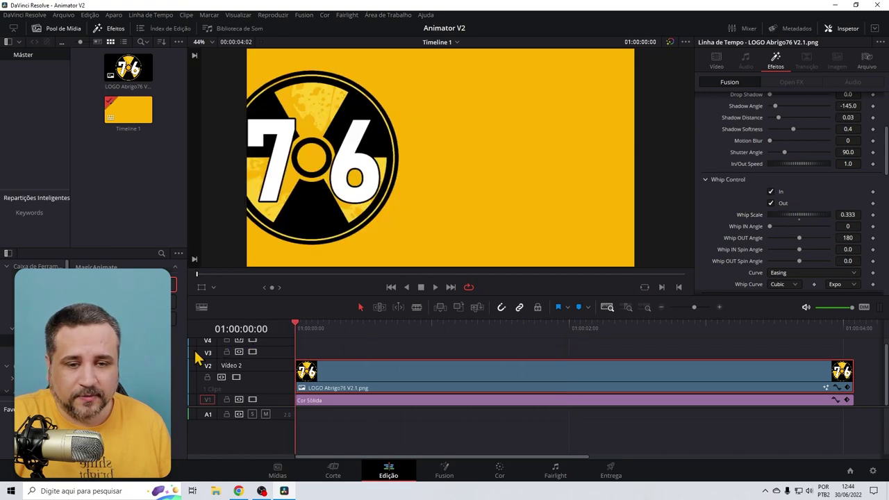
left_click(434, 288)
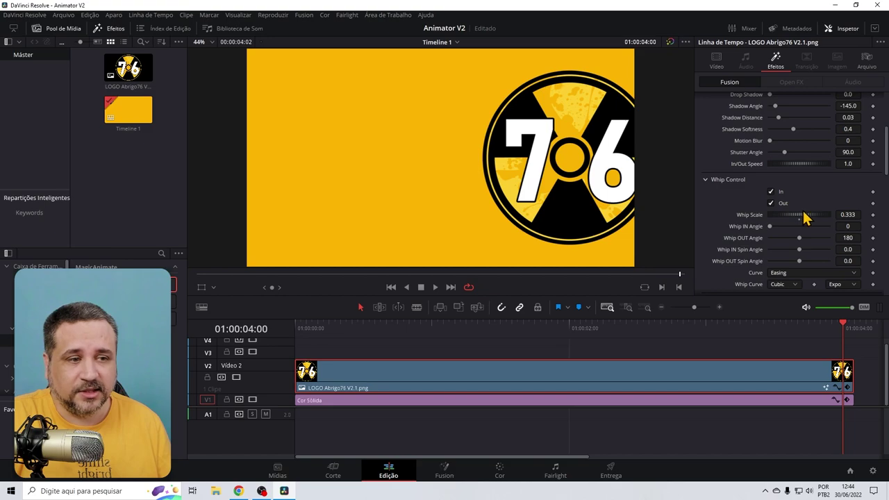
left_click_drag(804, 218, 826, 218)
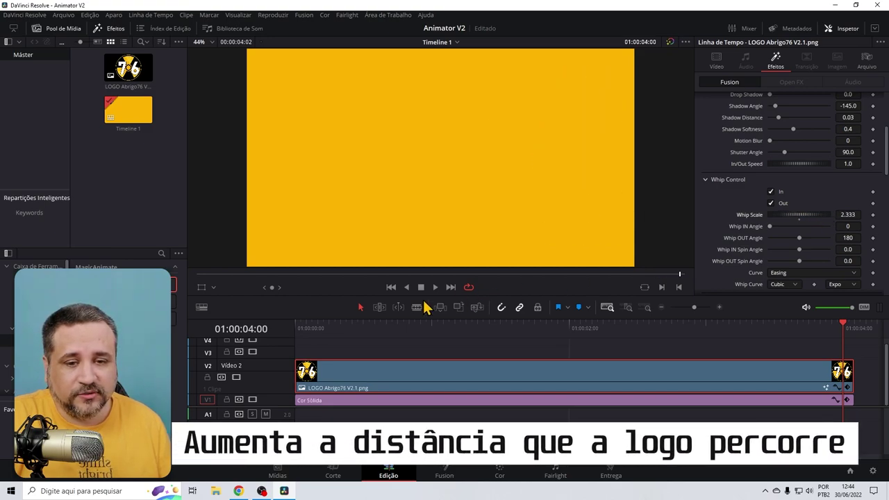
key("Home")
left_click(435, 287)
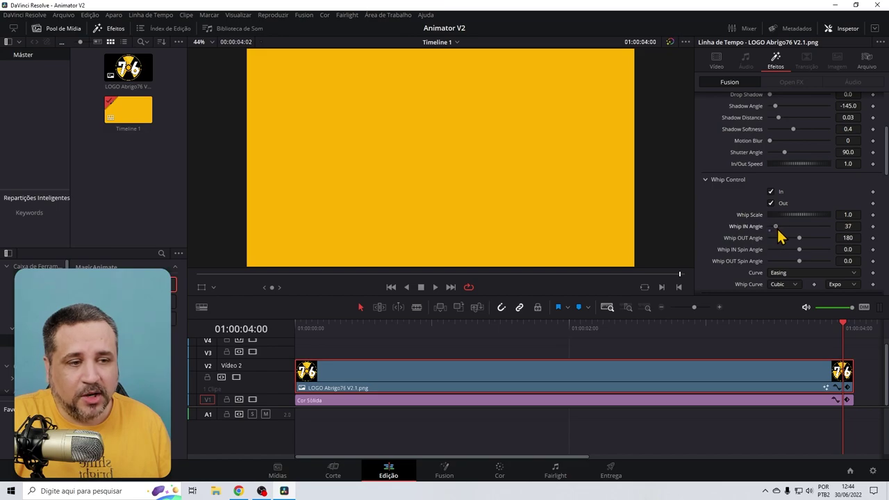
- Increase the Whip IN Angle and preview the result from the start
mouse_move(776, 227)
left_mouse_down()
mouse_move(789, 232)
mouse_move(782, 226)
left_mouse_up()
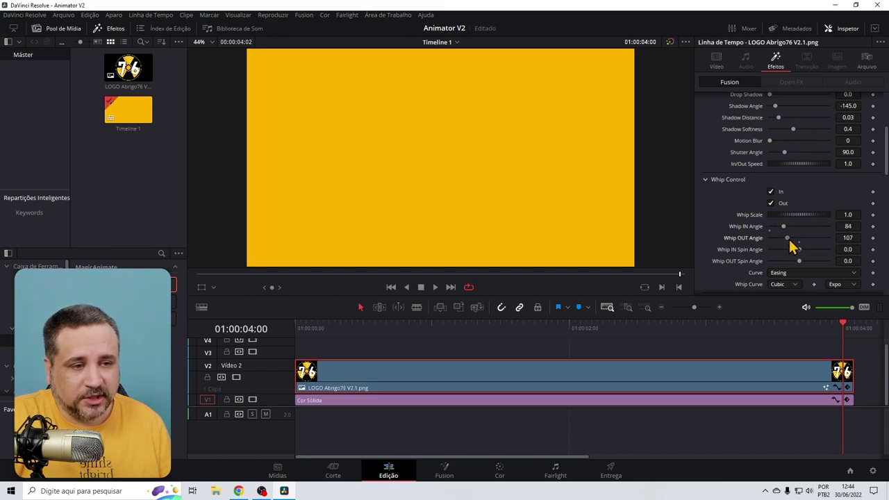
key("Home")
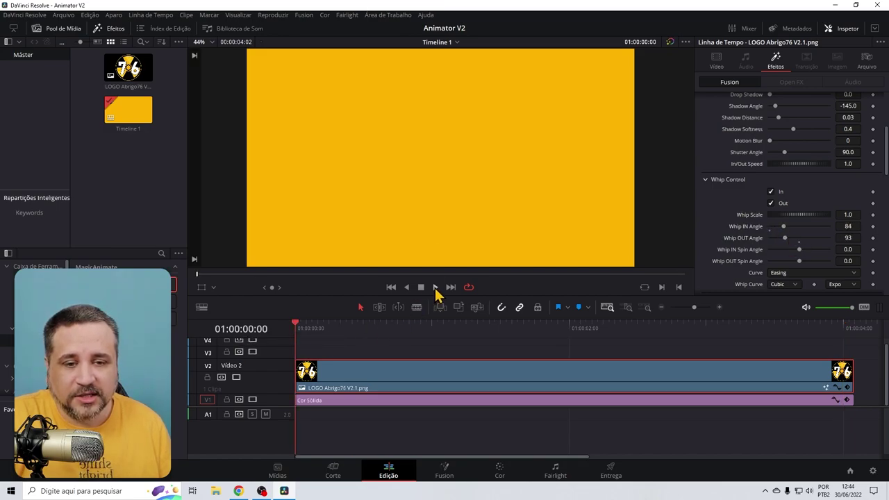
left_click(435, 287)
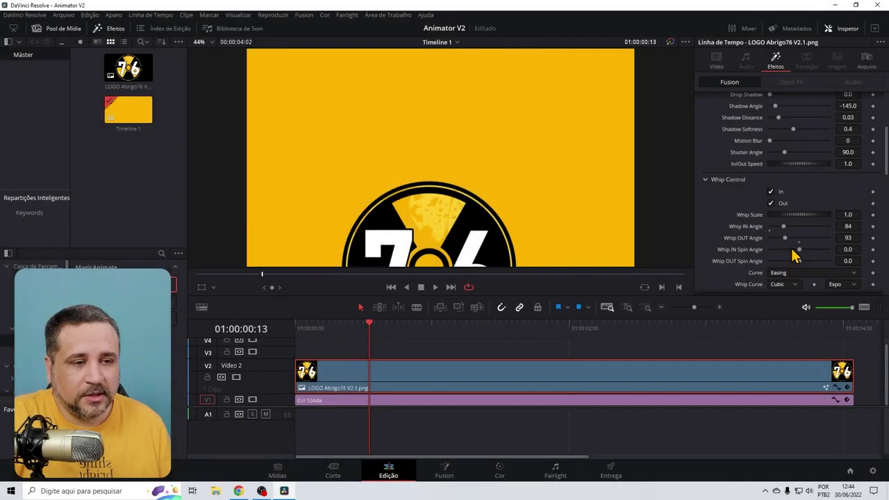
- Set the whip-in spin angle to 120 and preview the spinning whip from the start
mouse_move(792, 251)
left_mouse_down()
mouse_move(811, 253)
mouse_move(793, 263)
left_mouse_up()
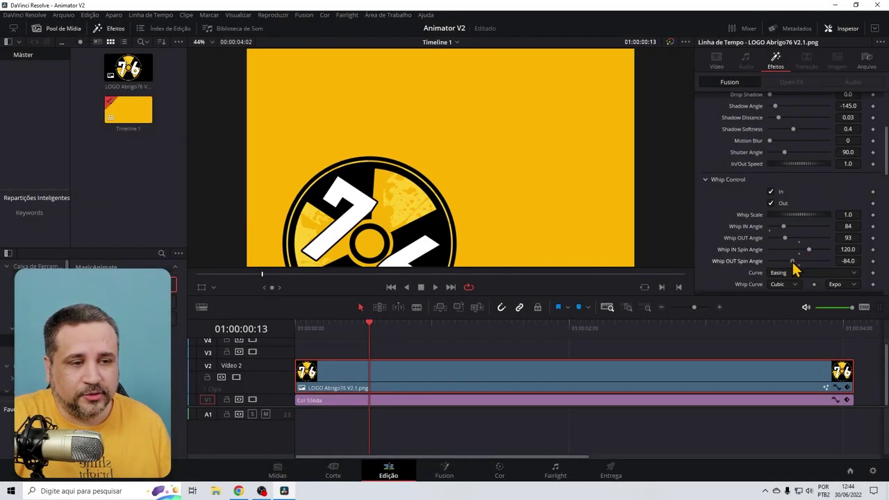
key("Home")
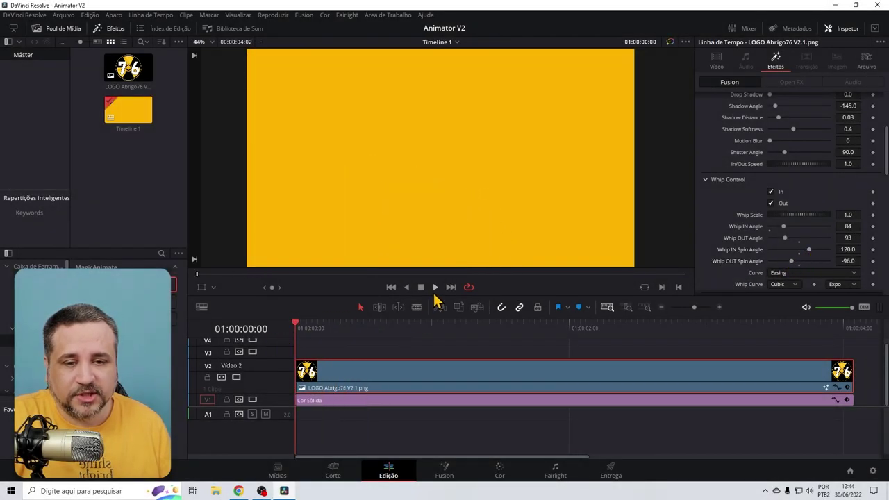
left_click(435, 290)
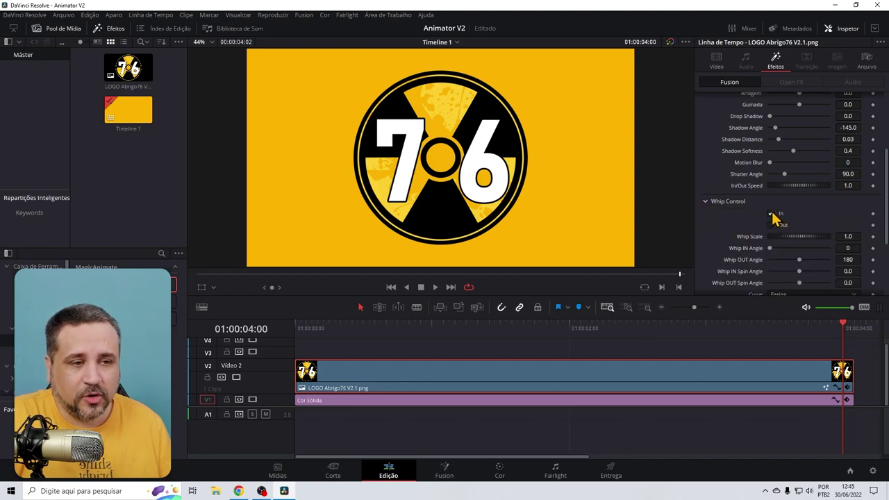
- Enable whip-out plus Zoom Control in and out, then play and stop the preview
left_click(771, 225)
scroll(729, 250, "down", 3)
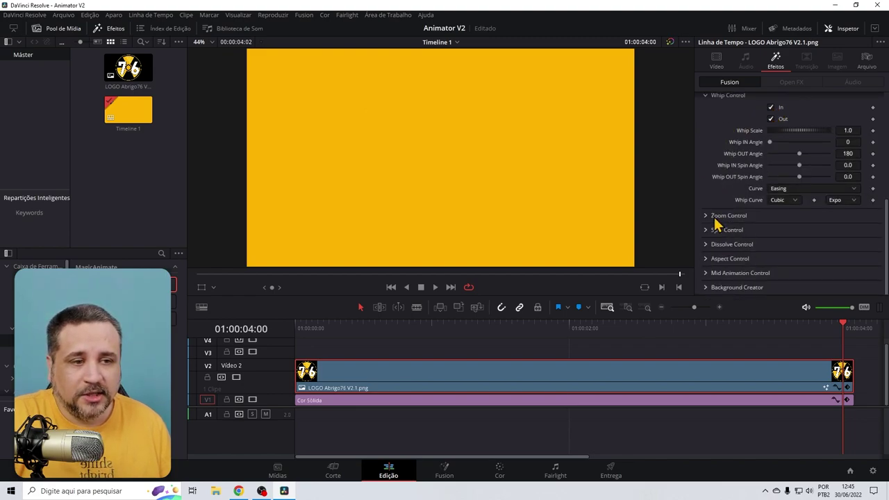
left_click(705, 216)
scroll(736, 222, "down", 1)
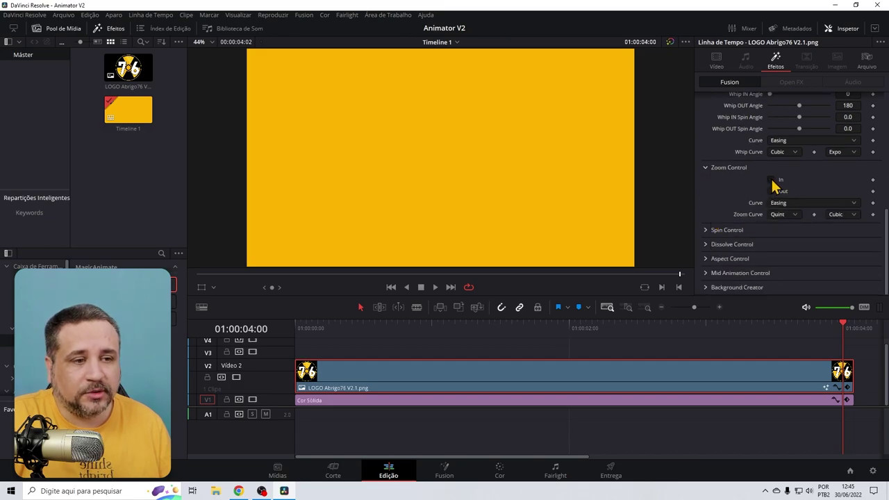
left_click(435, 287)
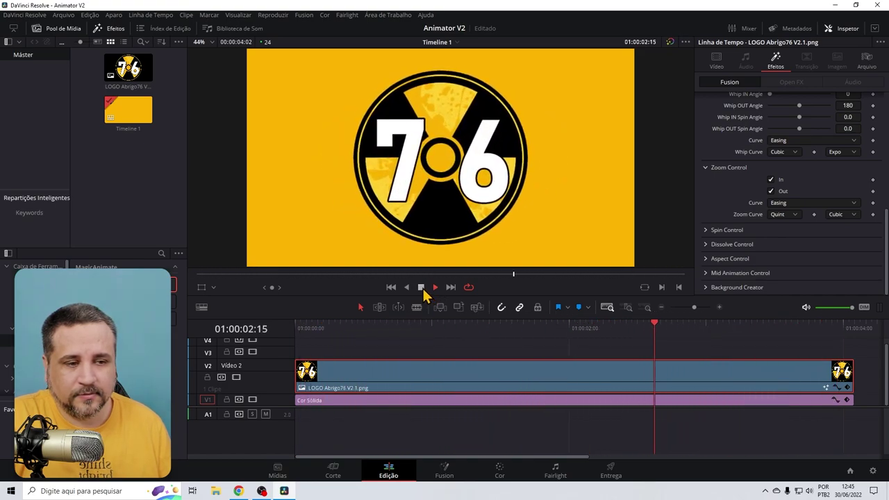
left_click(421, 287)
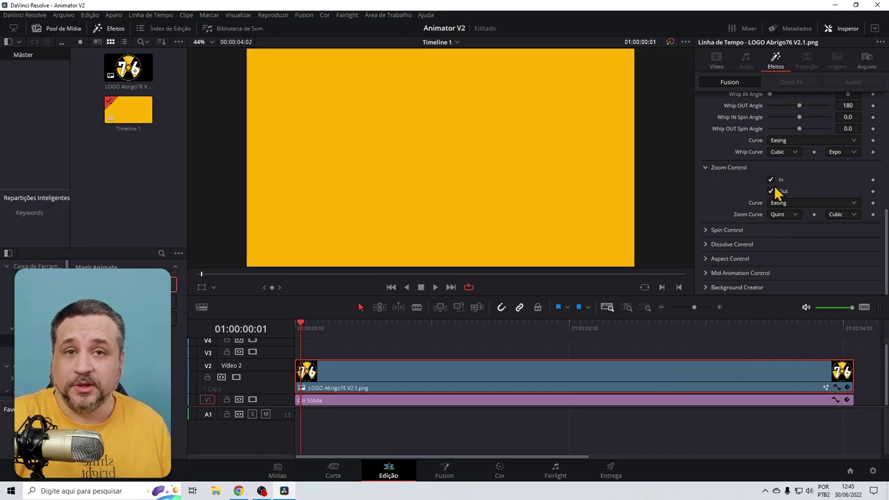
scroll(776, 194, "up", 2)
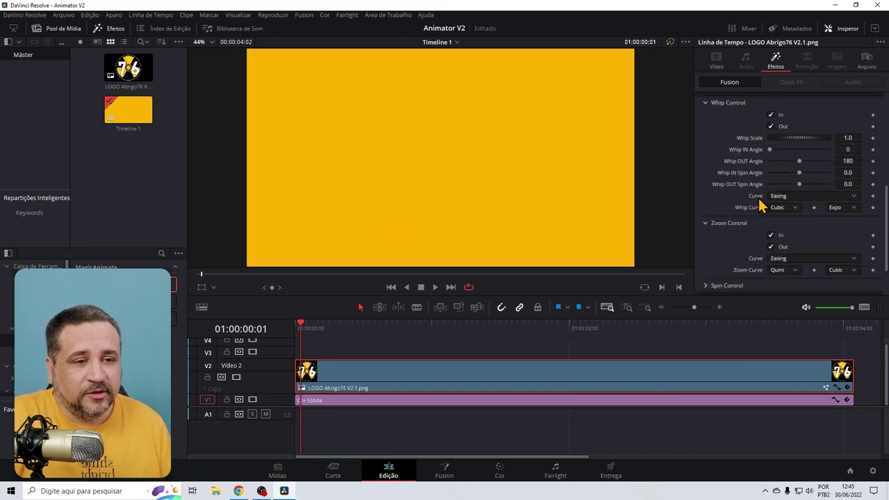
- Make the whip curve a Custom overshooting arc (In 1.048128, Out 0.614814) and preview it
left_click(791, 197)
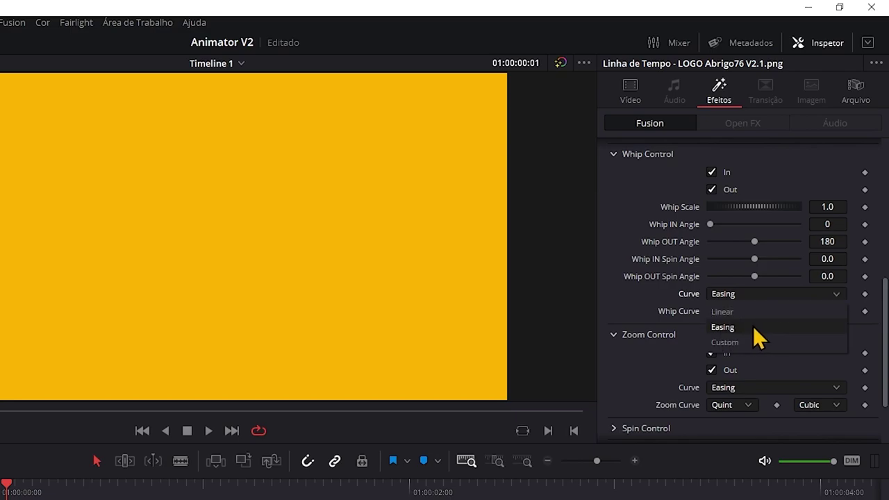
left_click(753, 342)
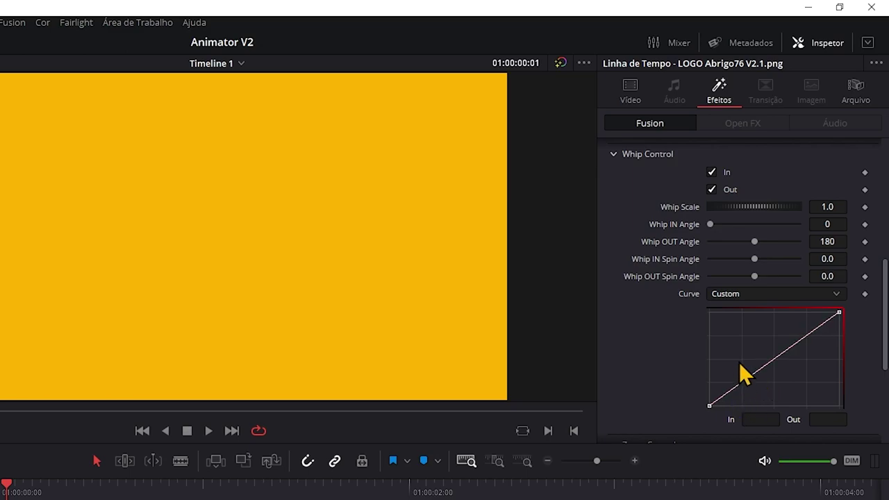
left_click_drag(708, 405, 739, 418)
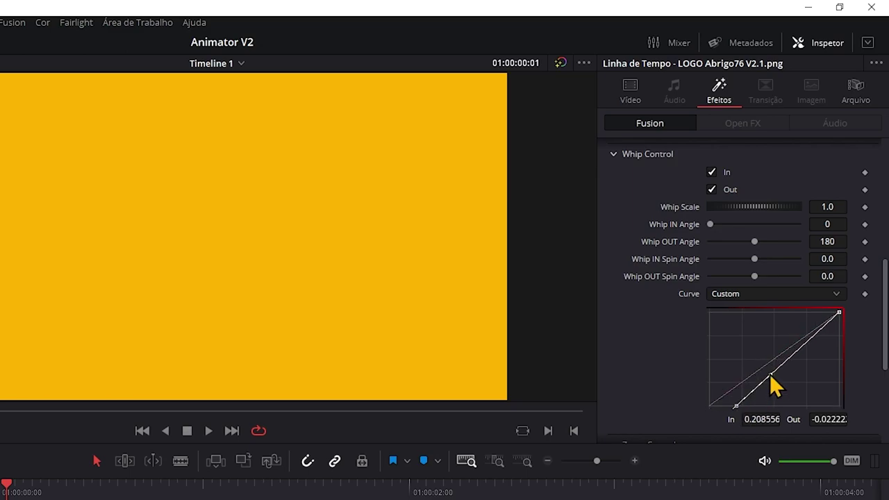
left_click_drag(770, 376, 737, 341)
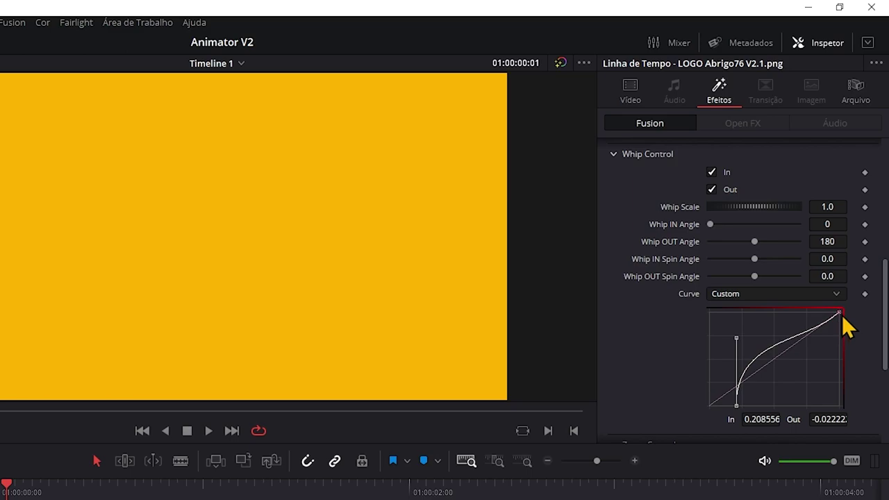
left_click_drag(841, 313, 802, 320)
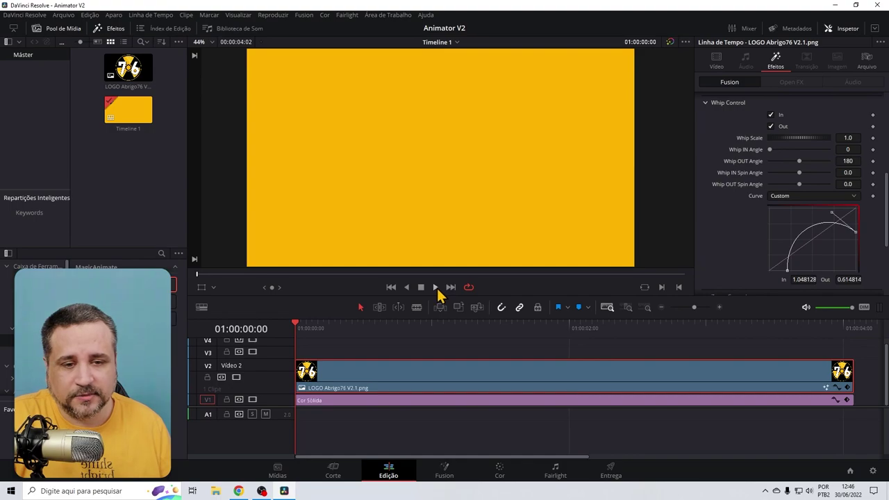
left_click(436, 288)
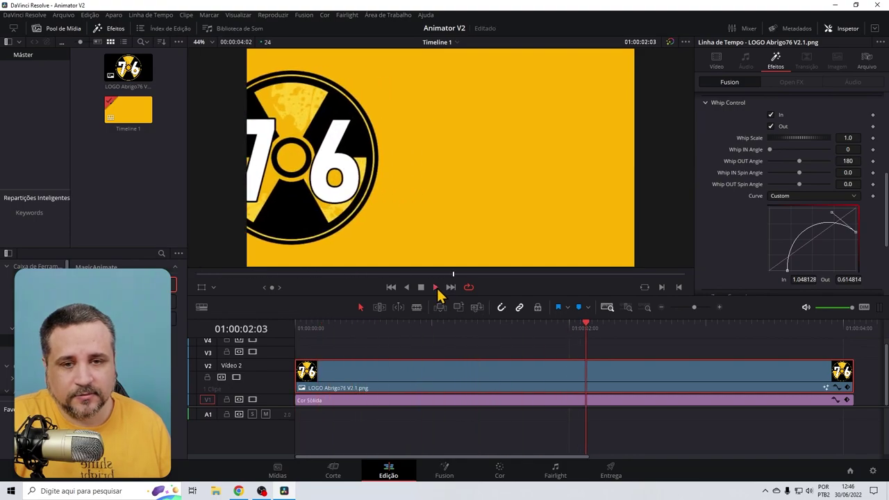
- Stop the preview and reset the MagicAnimateV2 effect to its defaults
left_click(421, 287)
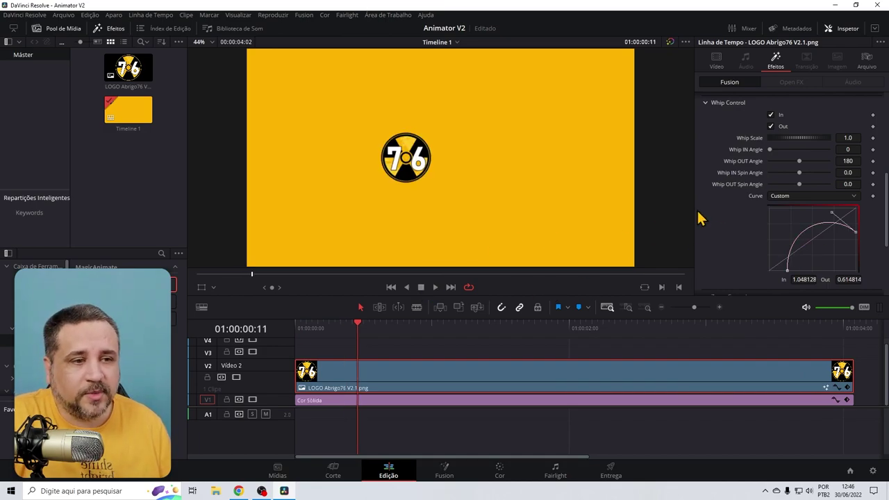
scroll(877, 101, "up", 10)
left_click(876, 99)
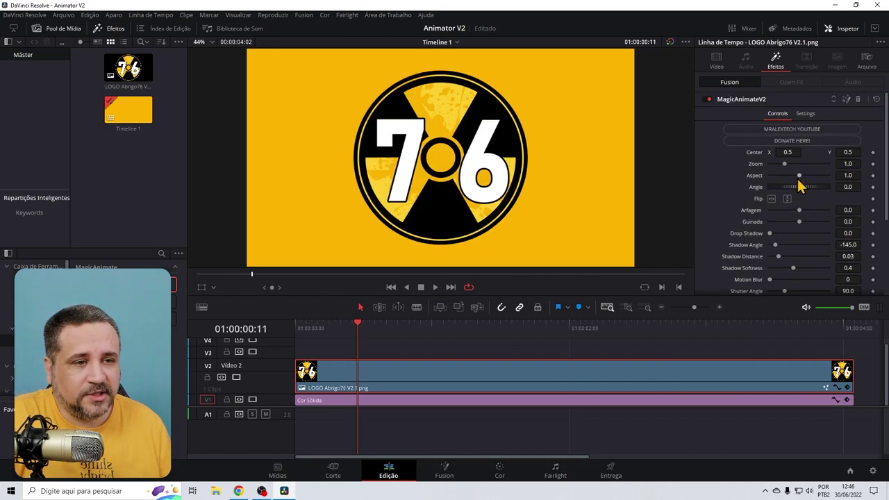
scroll(798, 180, "down", 4)
- Expand Whip Control and turn on whip-in with the Easing curve
left_click(698, 201)
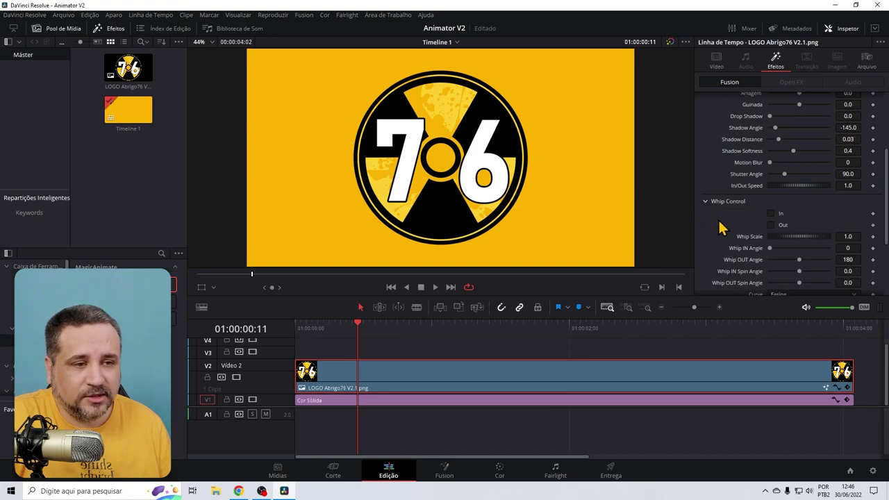
scroll(750, 229, "down", 2)
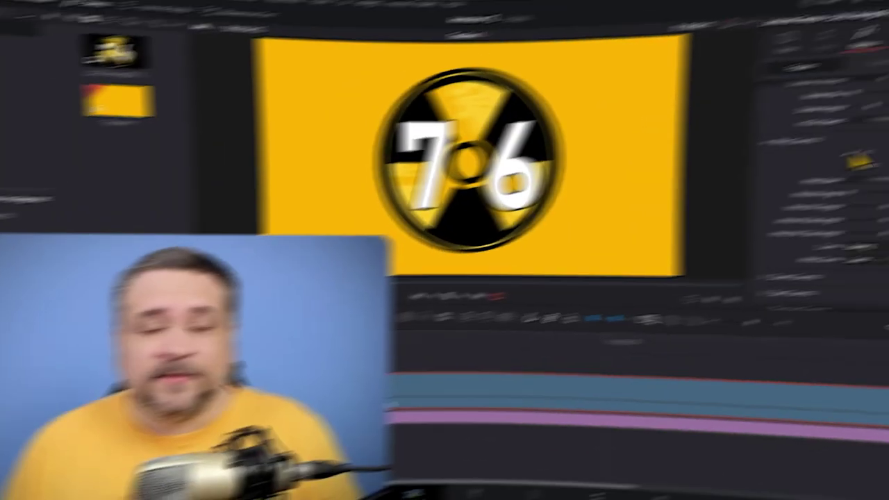
left_click(771, 158)
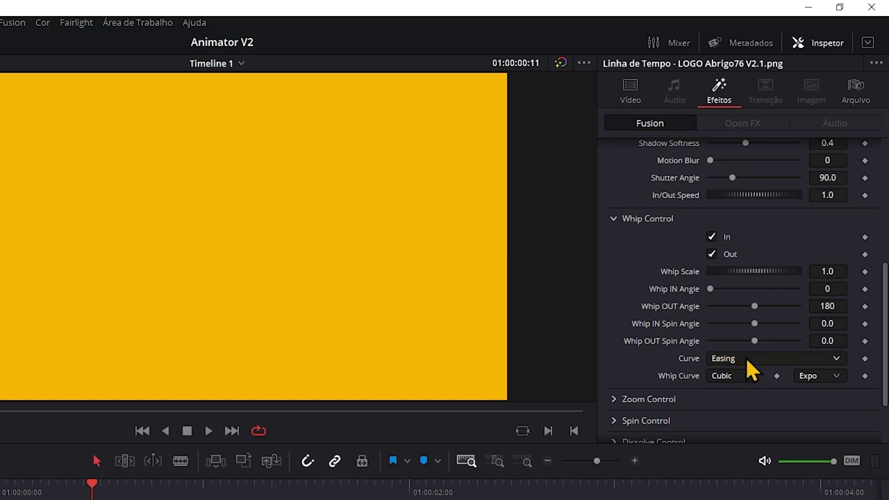
- Change the whip-in curve from Cubic to Circ, leaving the whip-out curve on Expo
left_click(746, 376)
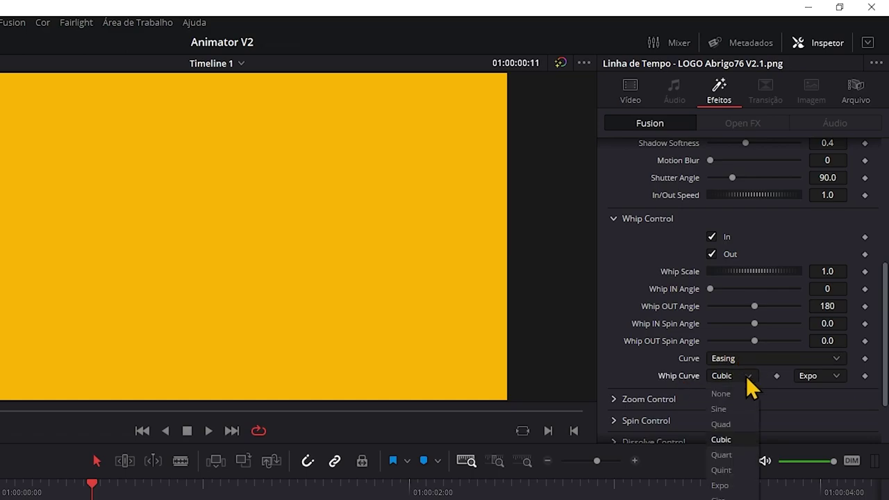
left_click(719, 497)
left_click(818, 375)
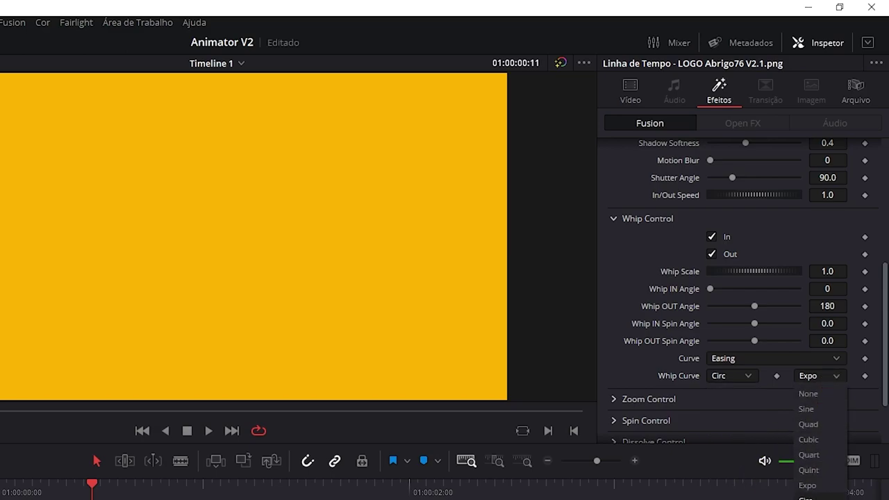
left_click(811, 486)
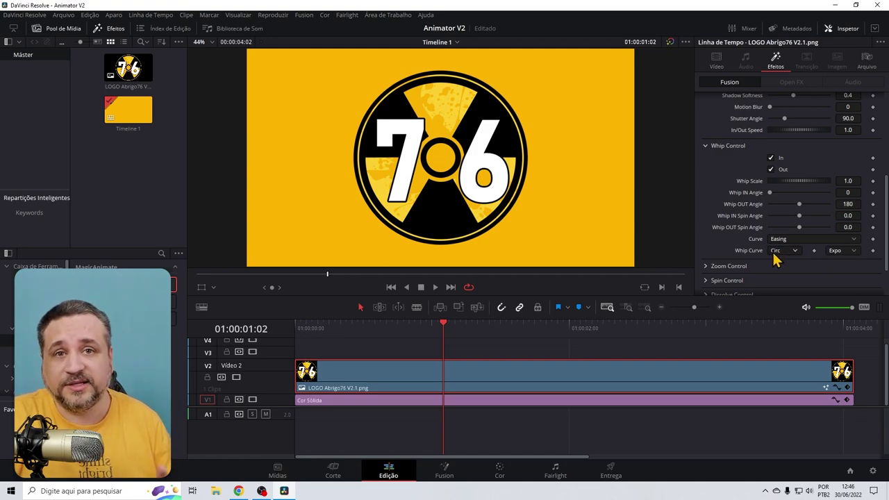
- Expand Zoom and Spin Control and preview the spin-in from the timeline start
scroll(772, 250, "down", 3)
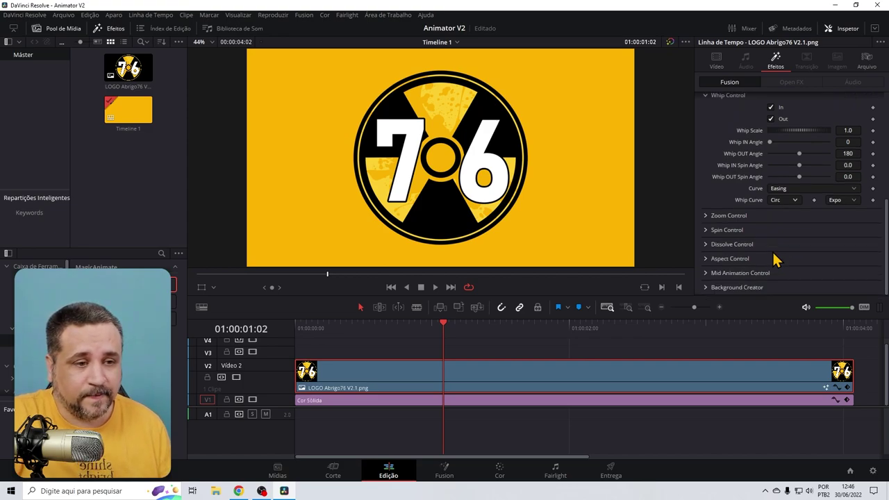
left_click(706, 215)
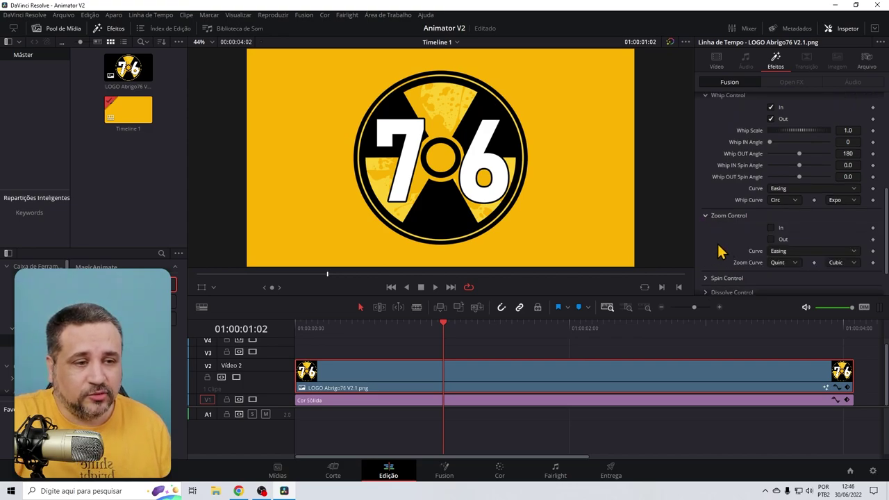
scroll(719, 247, "down", 3)
left_click(705, 229)
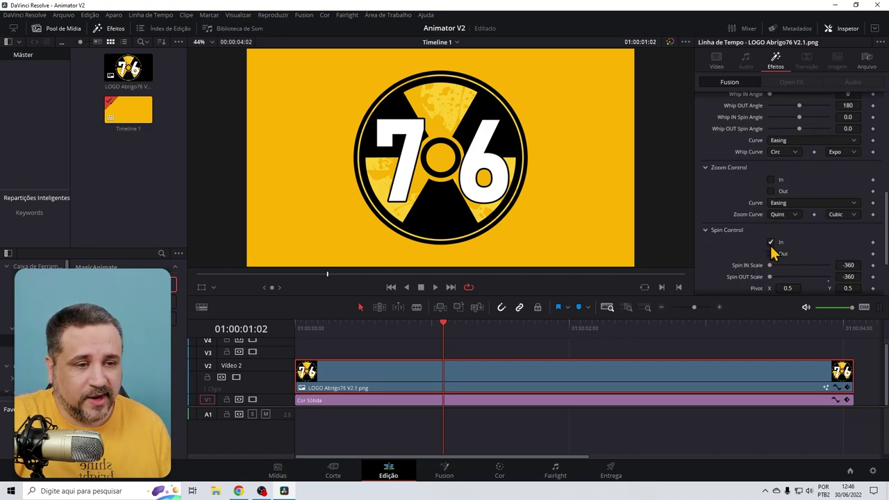
scroll(772, 257, "up", 10)
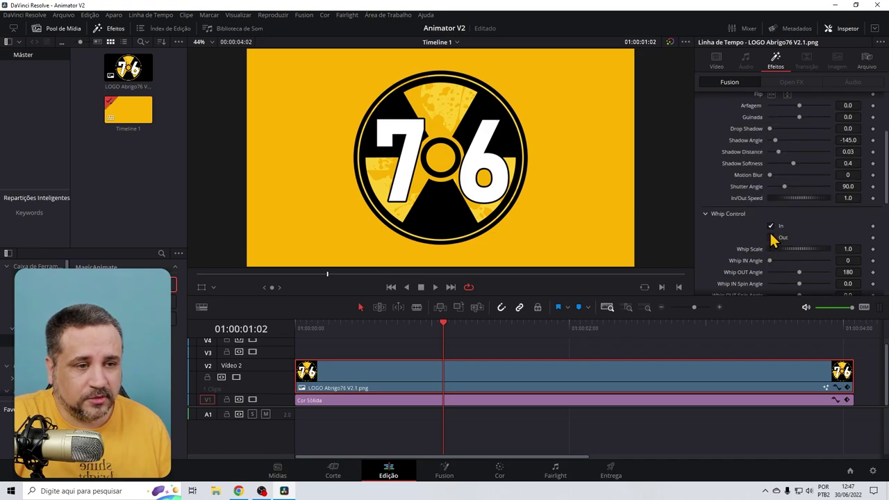
scroll(760, 239, "up", 5)
scroll(760, 222, "down", 12)
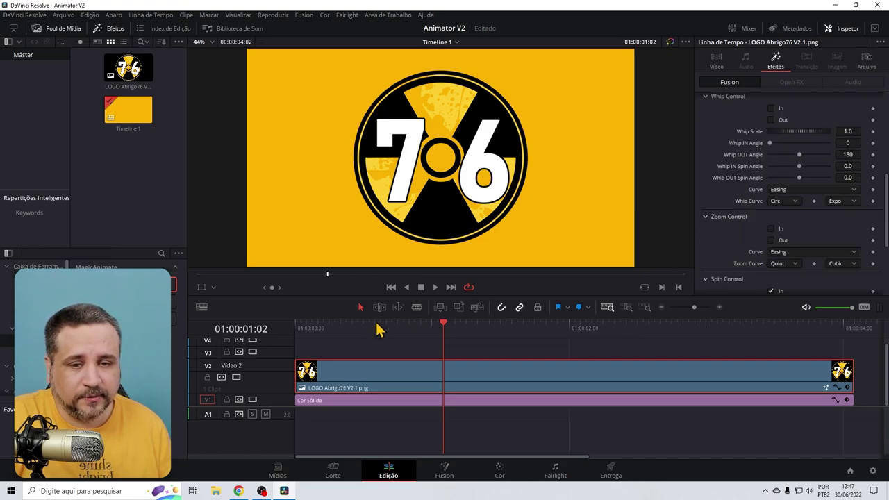
key("Home")
left_click(434, 287)
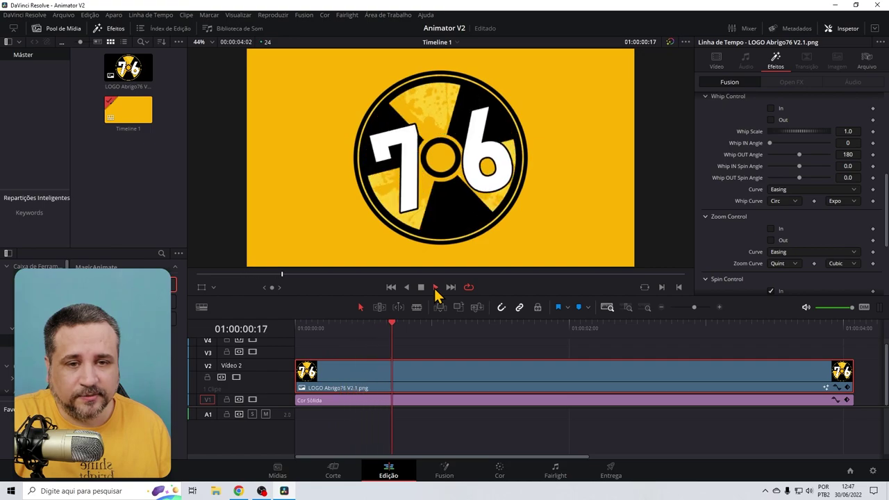
left_click(421, 287)
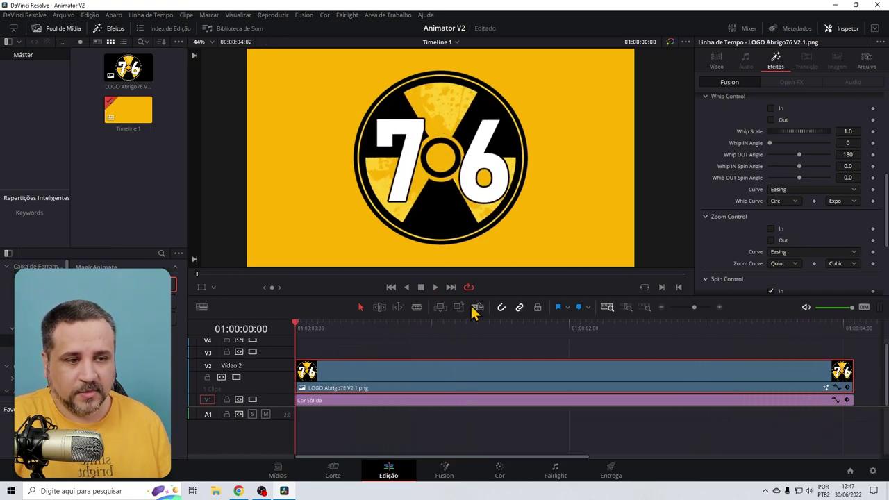
- Turn on zoom-in and preview the logo zooming on its Easing curve
scroll(882, 179, "up", 2)
scroll(886, 180, "down", 1)
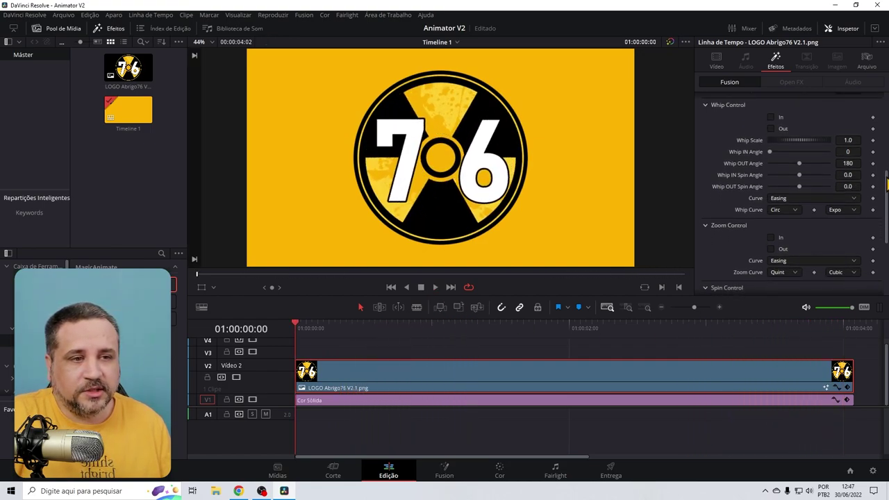
left_click(770, 237)
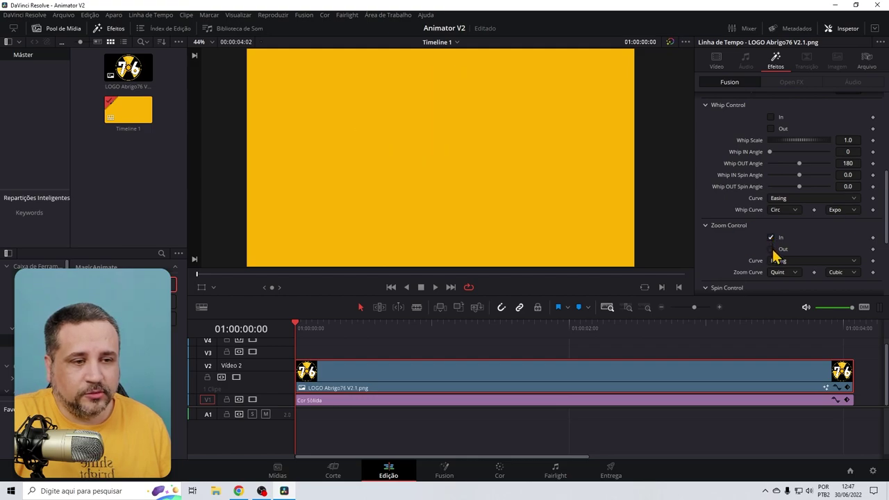
key("space")
key("space")
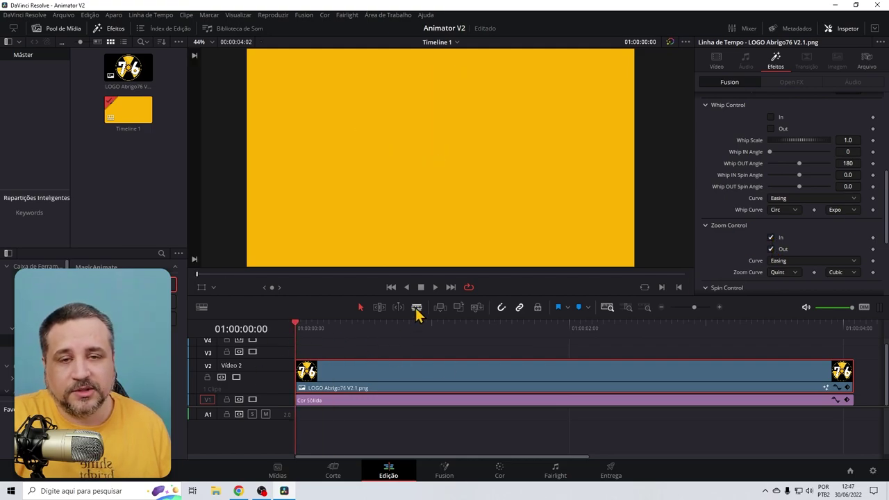
left_click(436, 288)
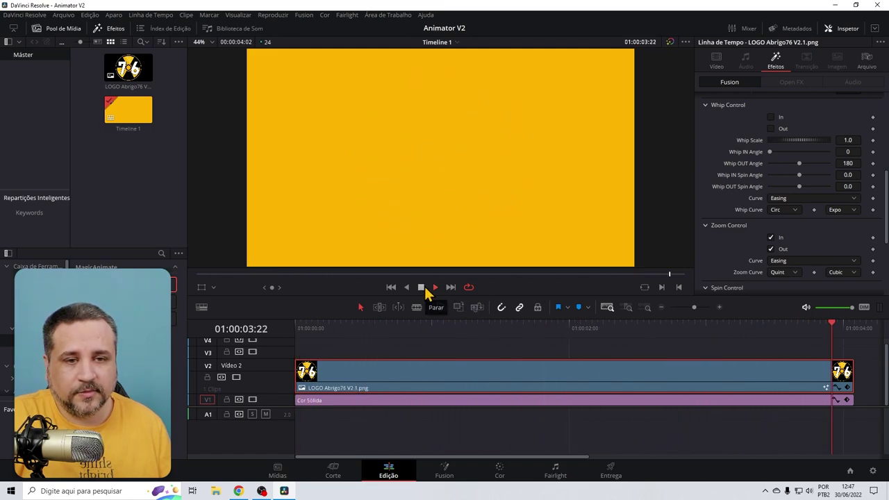
left_click(421, 288)
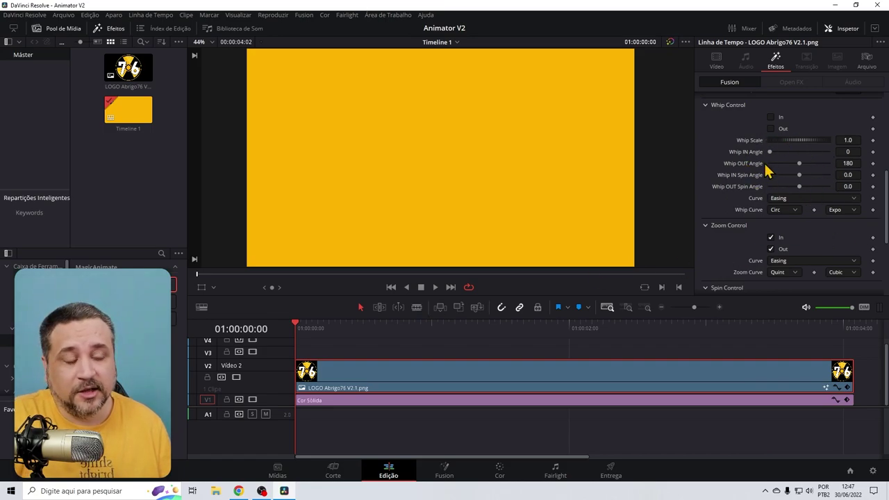
scroll(795, 209, "down", 3)
- Revert the effect, expand Mid Animation Control, re-enable zoom-in and park about two seconds in
left_click(771, 190)
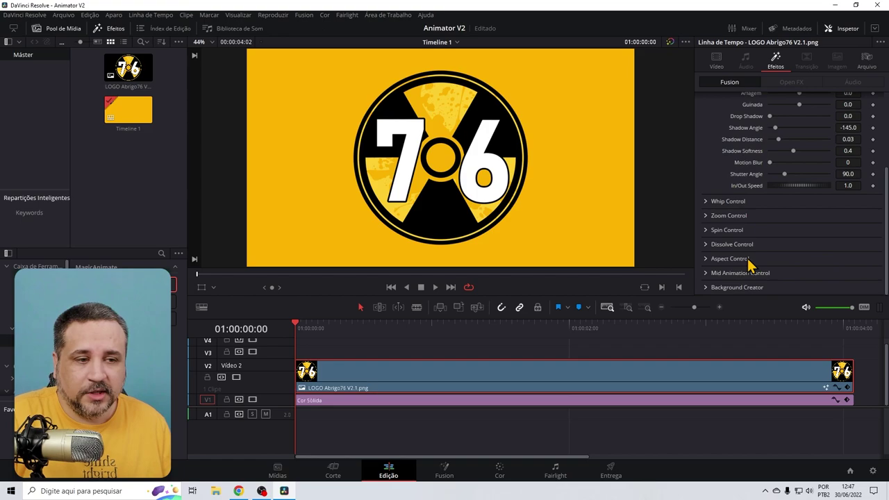
left_click(705, 273)
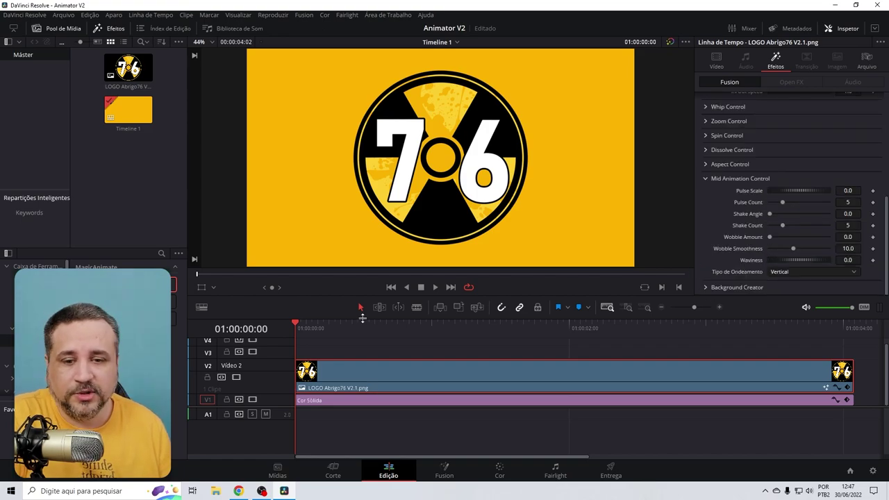
scroll(747, 170, "up", 1)
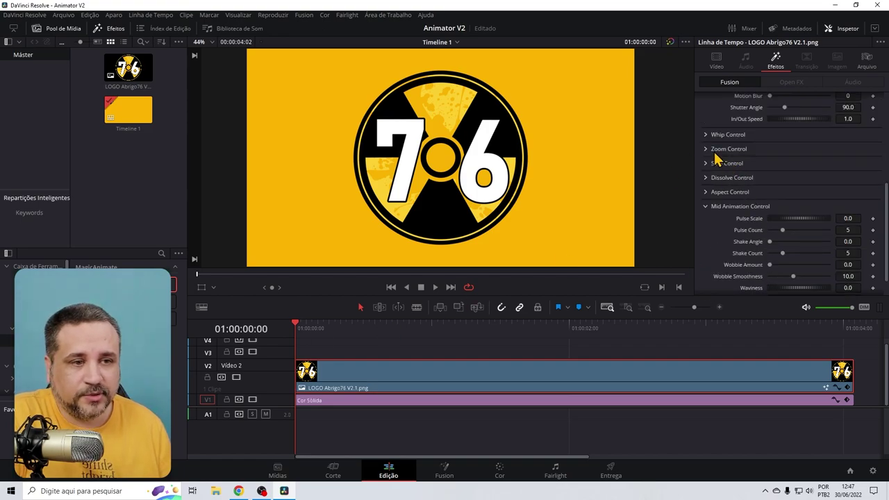
left_click(705, 150)
left_click(771, 161)
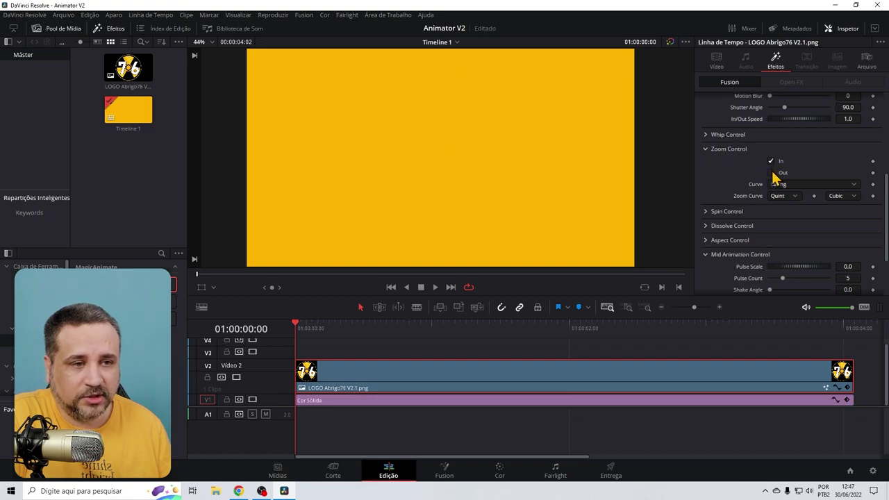
left_click_drag(326, 335, 660, 331)
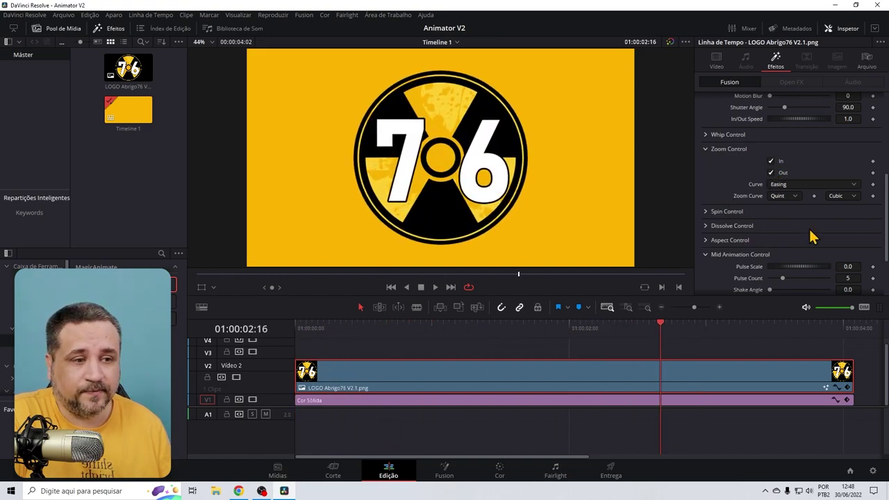
scroll(811, 233, "down", 3)
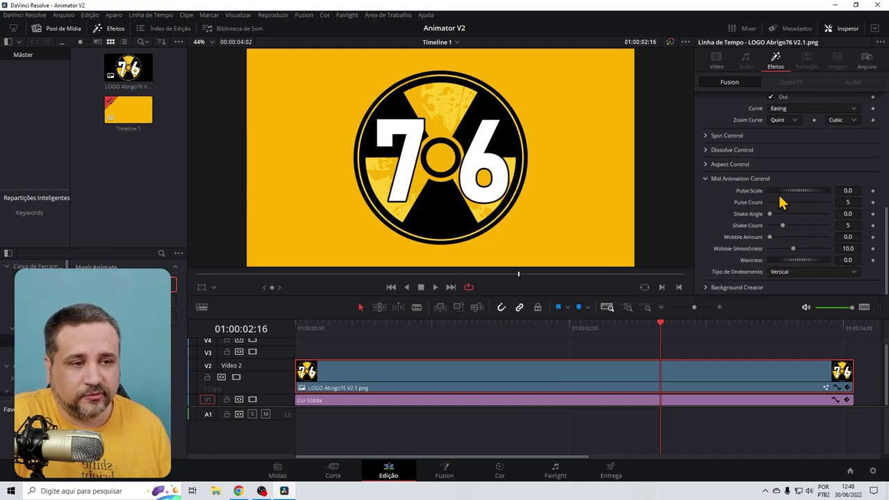
- Set Pulse Scale 0.928, Shake Angle 28.8 and Shake Count 9, previewing playback
left_click_drag(779, 197, 799, 195)
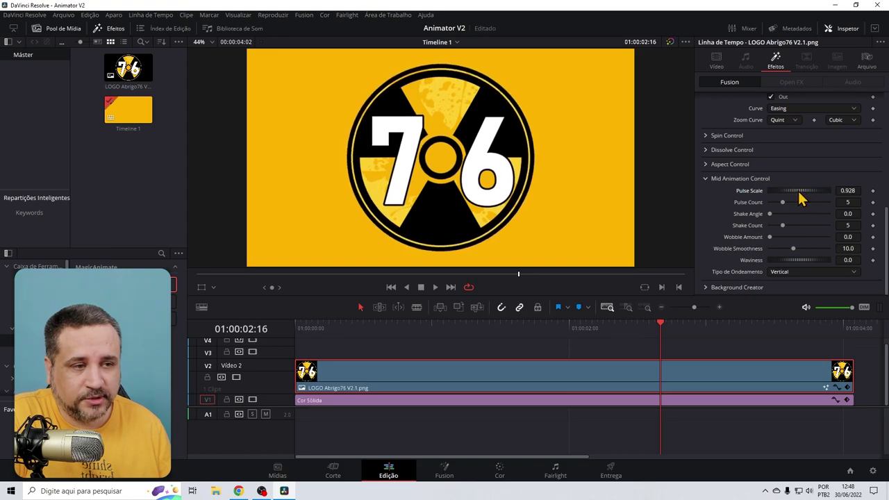
key("Home")
left_click(436, 287)
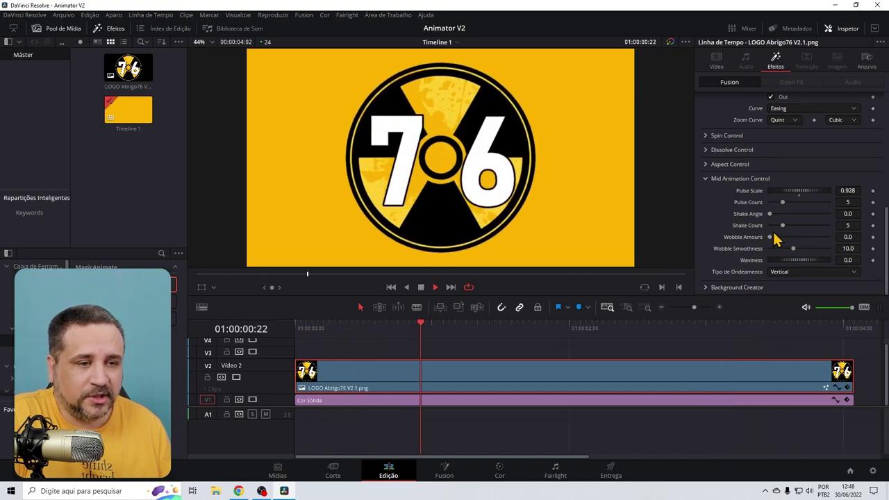
left_click_drag(769, 213, 785, 214)
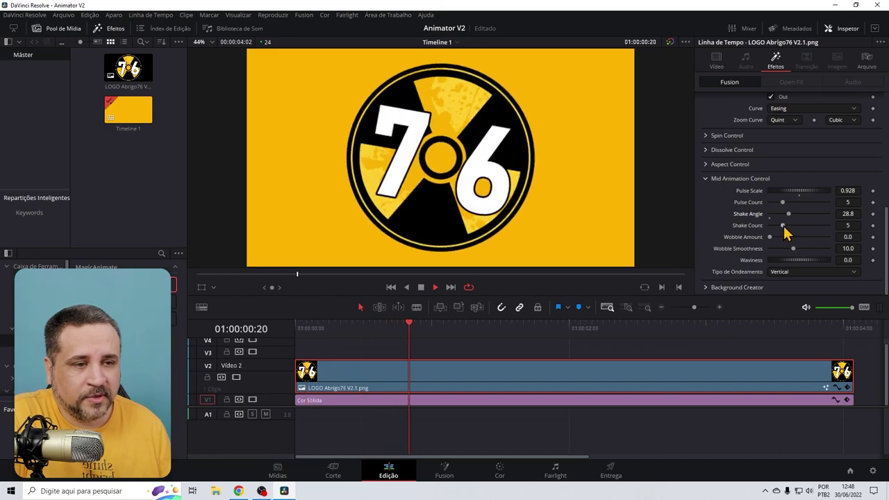
left_click_drag(783, 226, 809, 249)
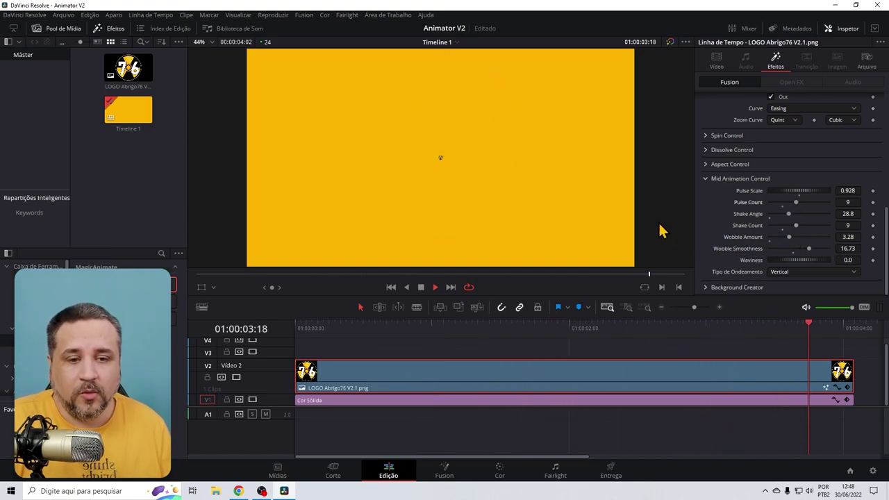
left_click(421, 287)
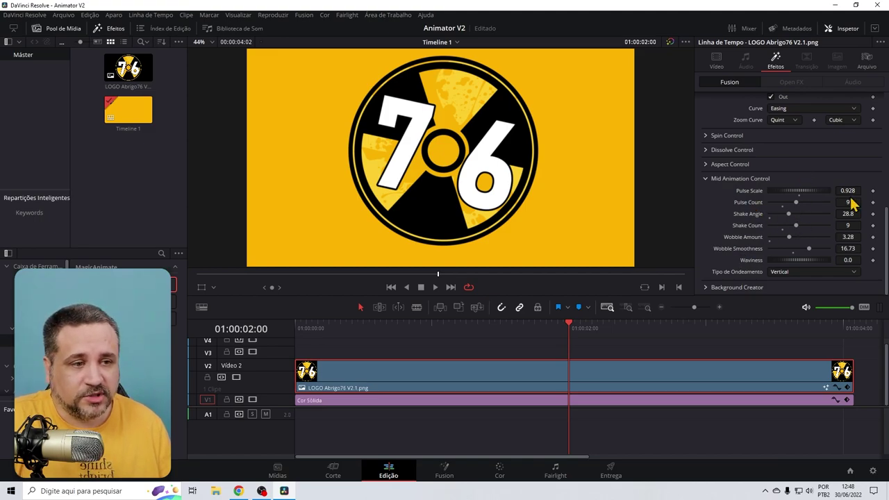
scroll(850, 202, "up", 10)
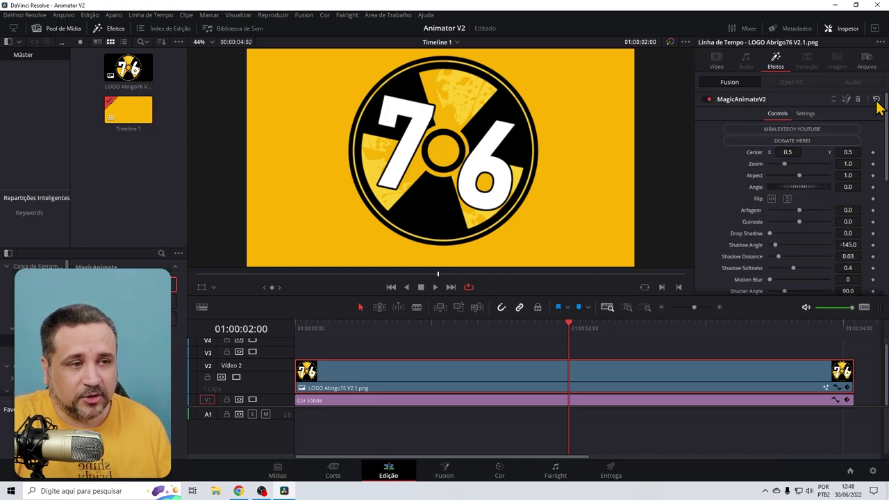
- Reset the logo upright and expand the Background Creator settings
left_click(877, 100)
scroll(773, 217, "down", 5)
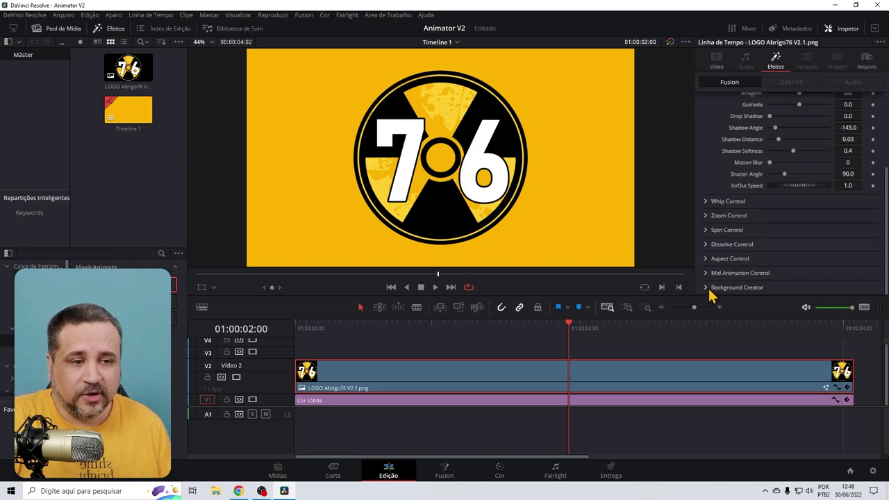
left_click(737, 286)
scroll(756, 201, "down", 3)
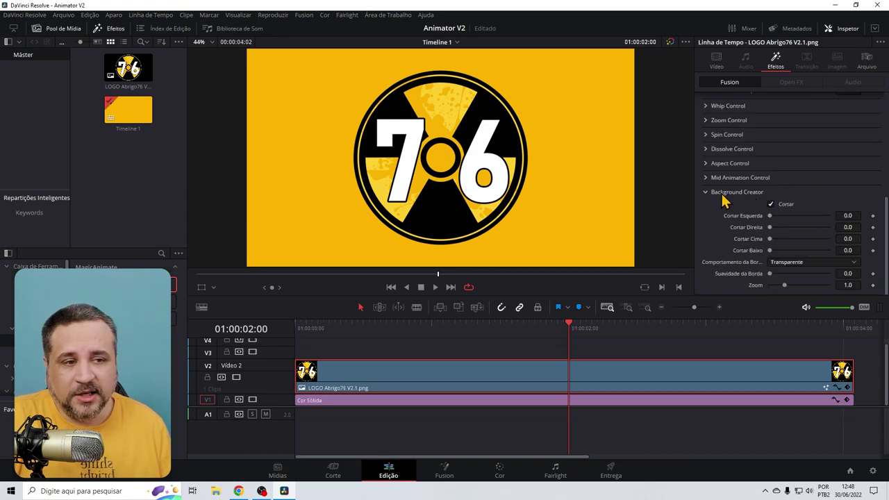
left_click_drag(475, 326, 499, 330)
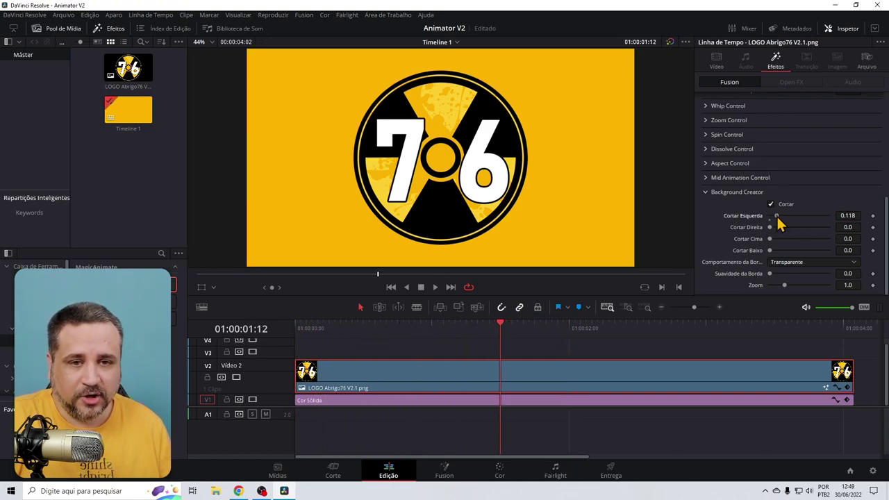
- Crop the logo left 0.244, right 0.268, top and bottom 0.094
left_click_drag(787, 215, 784, 215)
left_click_drag(770, 227, 775, 251)
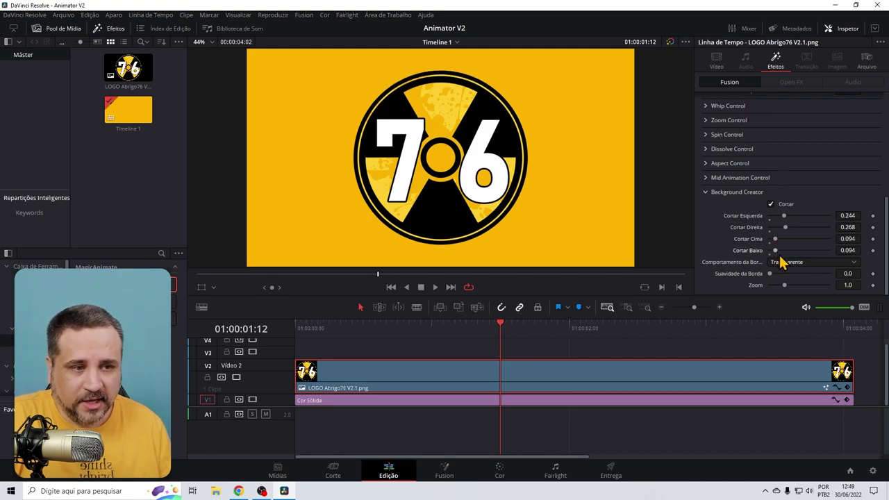
left_click(805, 263)
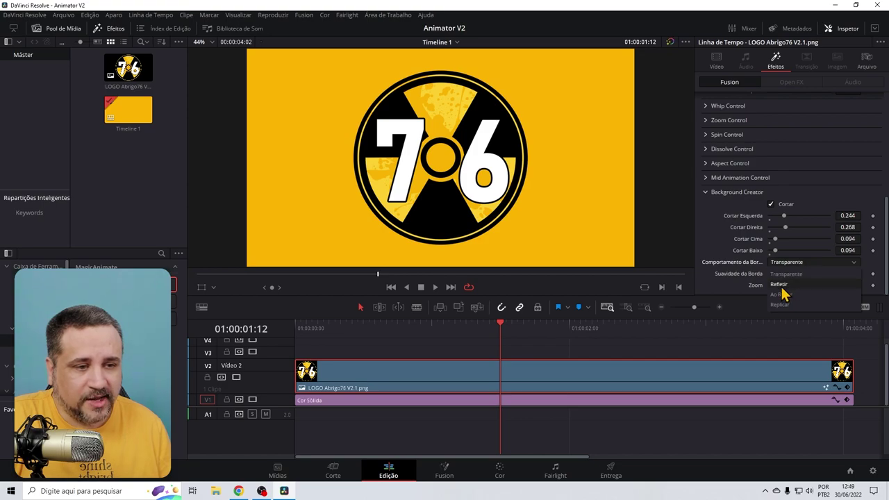
- Set edge behaviour to Refletir and Zoom to 0.442 for a dense mirrored grid, then preview
left_click(781, 284)
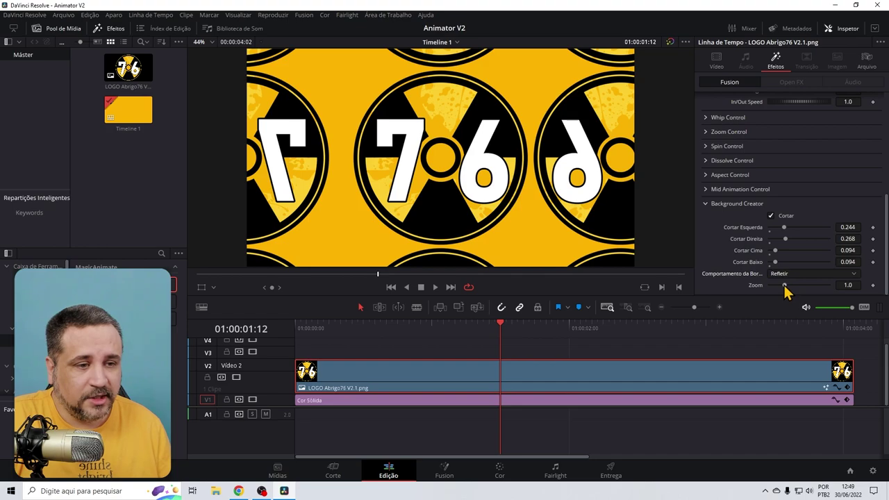
left_click_drag(783, 283, 762, 295)
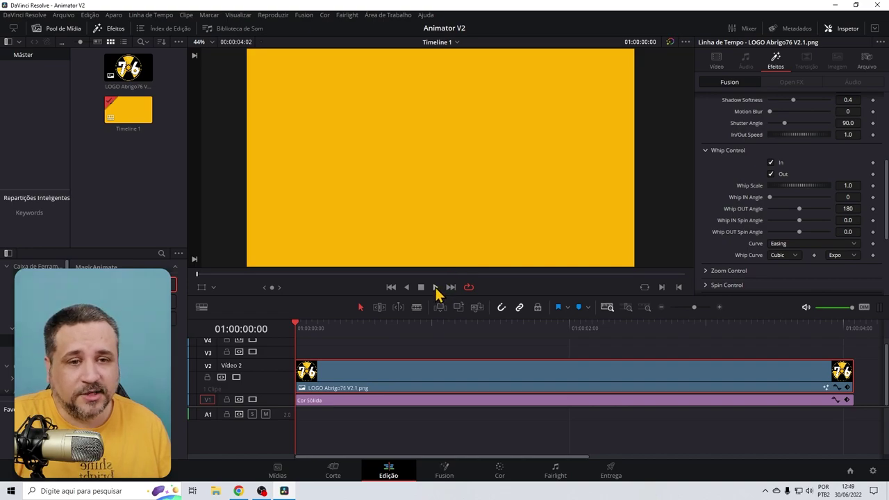
left_click(435, 288)
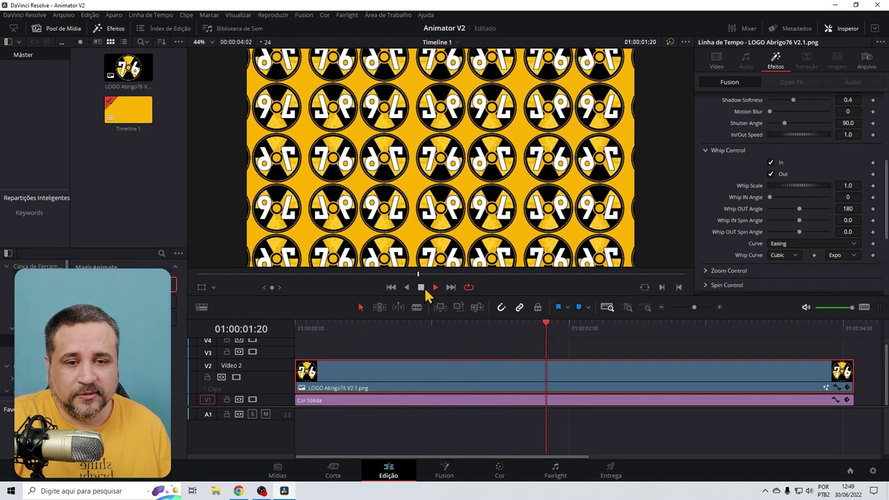
left_click(422, 288)
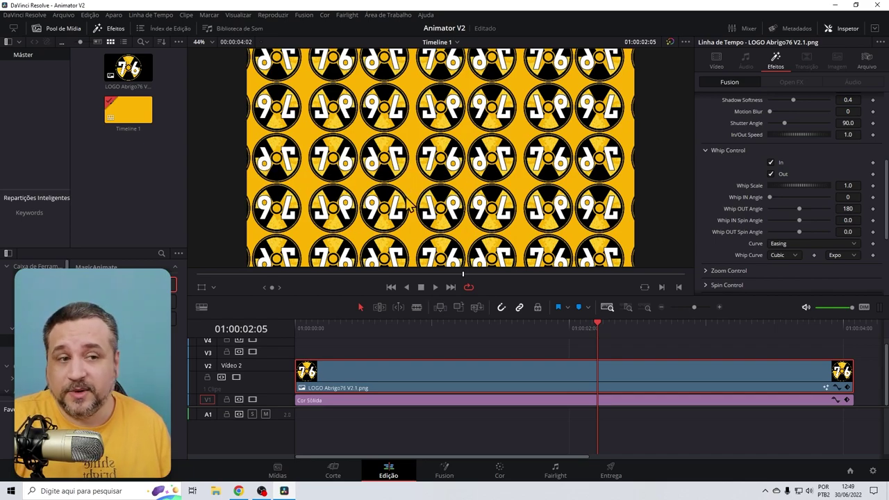
scroll(779, 234, "down", 5)
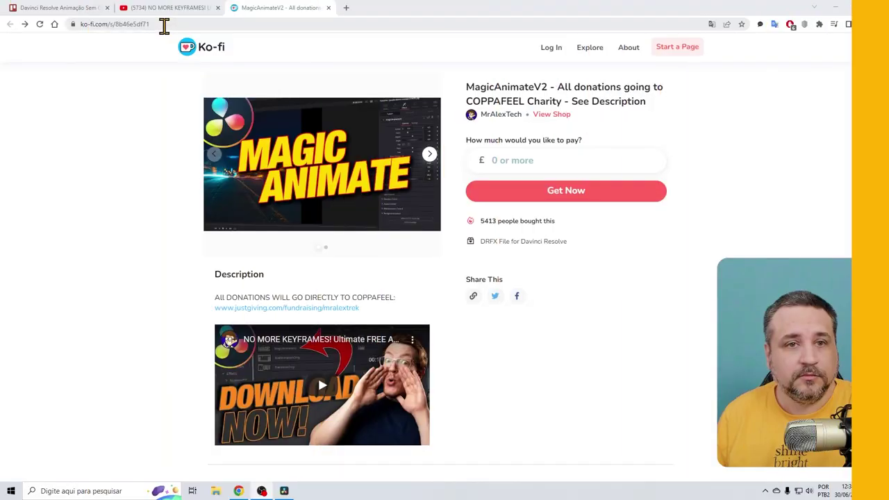
- Enter 0 as the MagicAnimateV2 price on Ko-fi and proceed to checkout
left_click(163, 24)
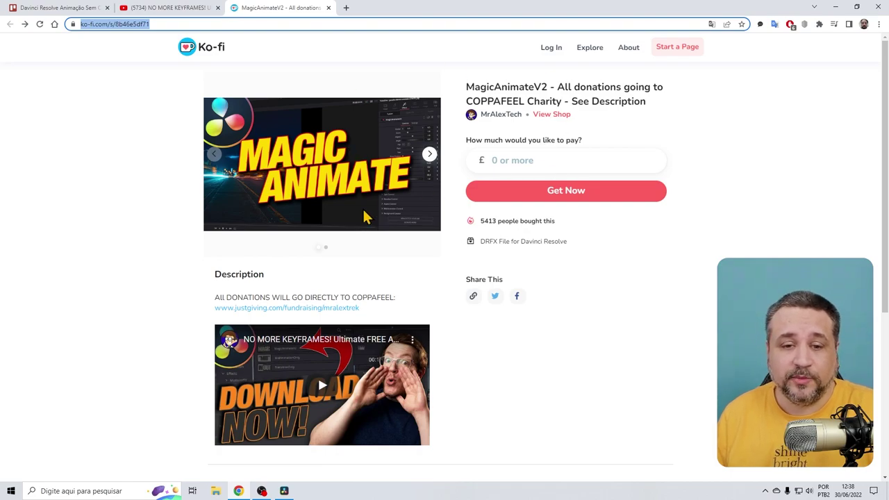
scroll(366, 218, "down", 1)
scroll(424, 229, "down", 3)
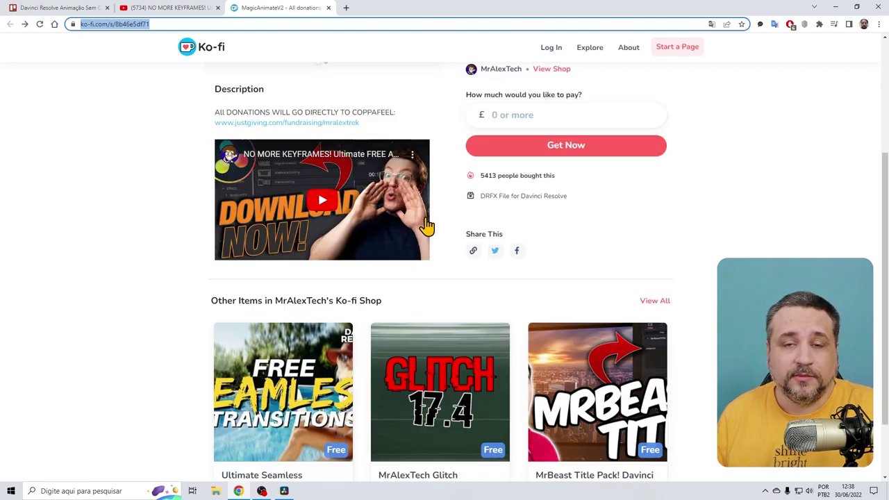
scroll(421, 218, "up", 4)
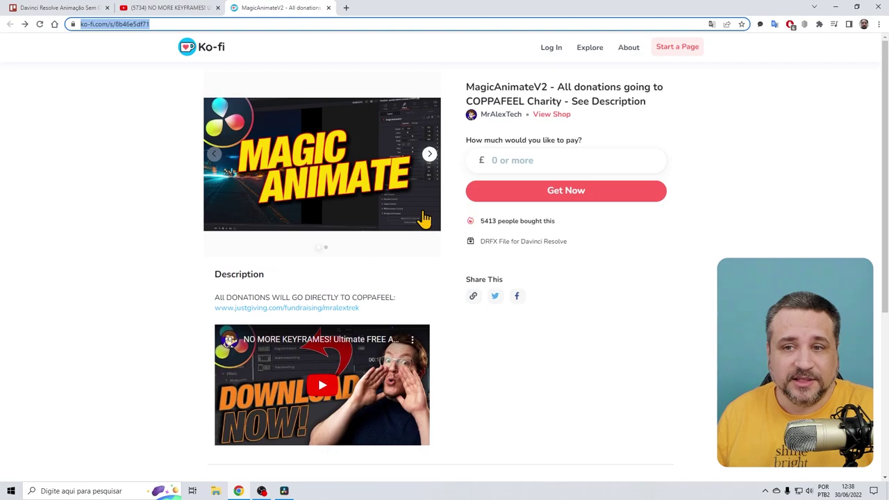
left_click(521, 160)
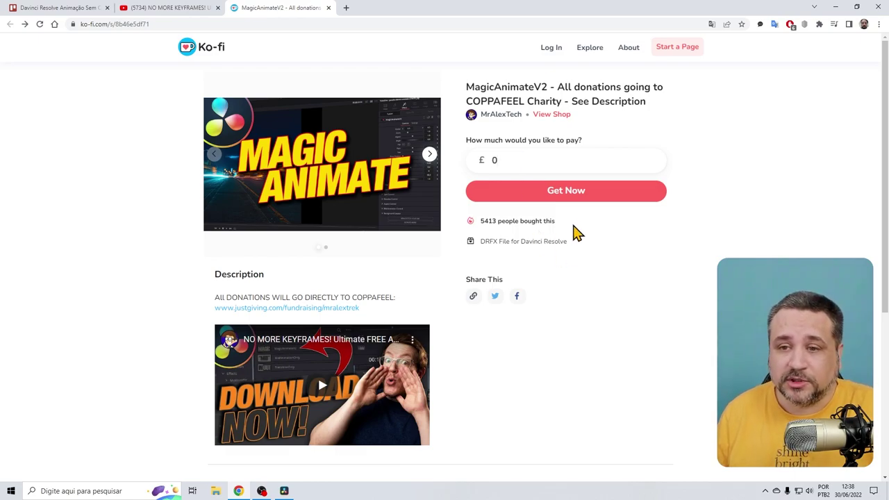
left_click(566, 195)
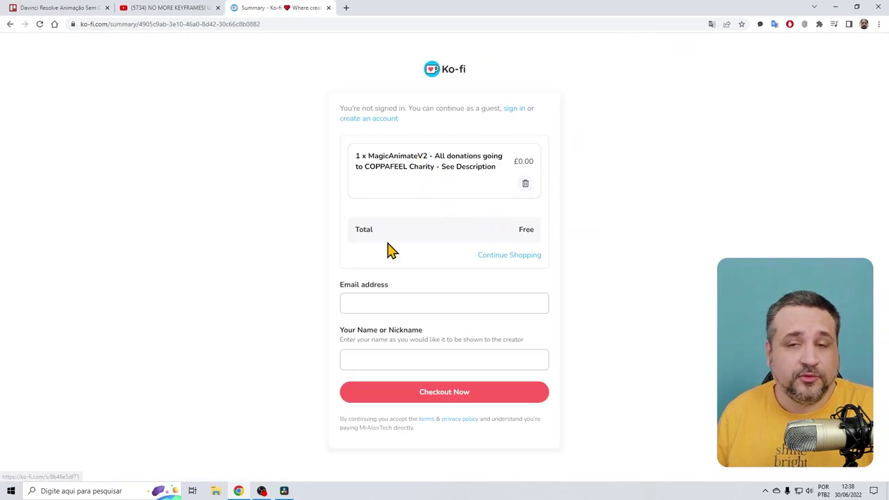
- Fill in the buyer's e-mail and nickname via autofill and complete the free checkout
left_click(408, 301)
left_click(385, 355)
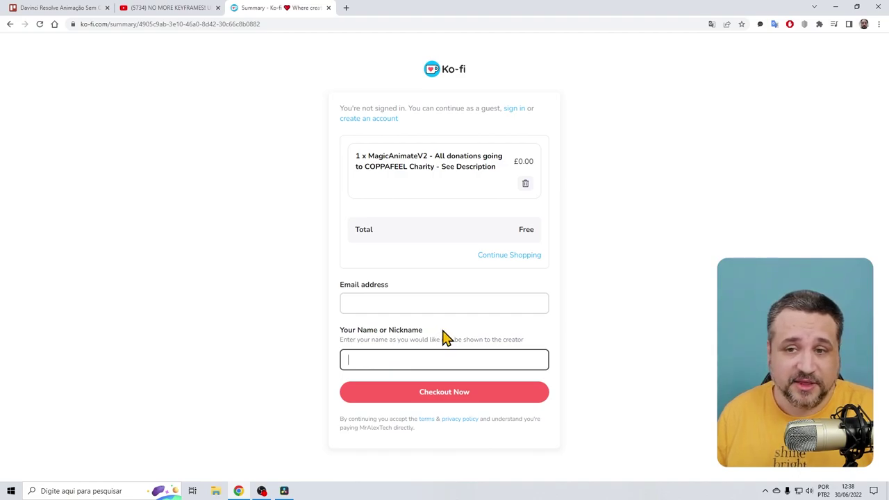
key("Down")
key("Return")
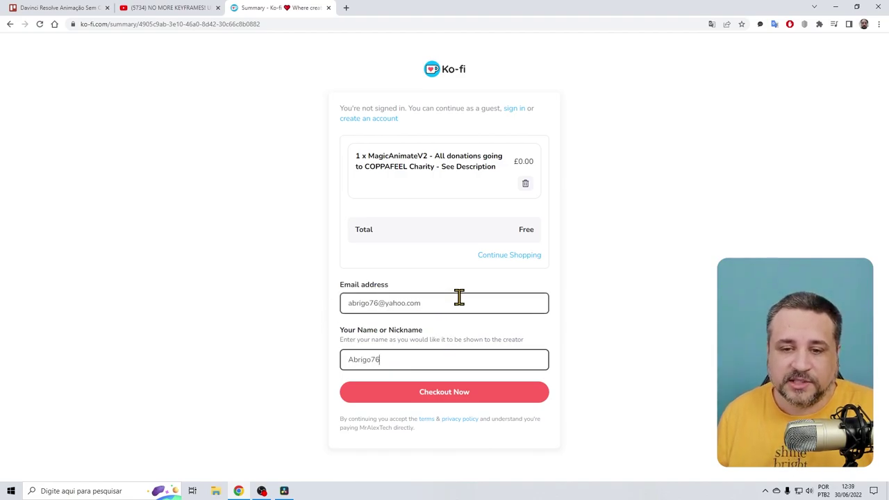
left_click(457, 299)
left_click(398, 359)
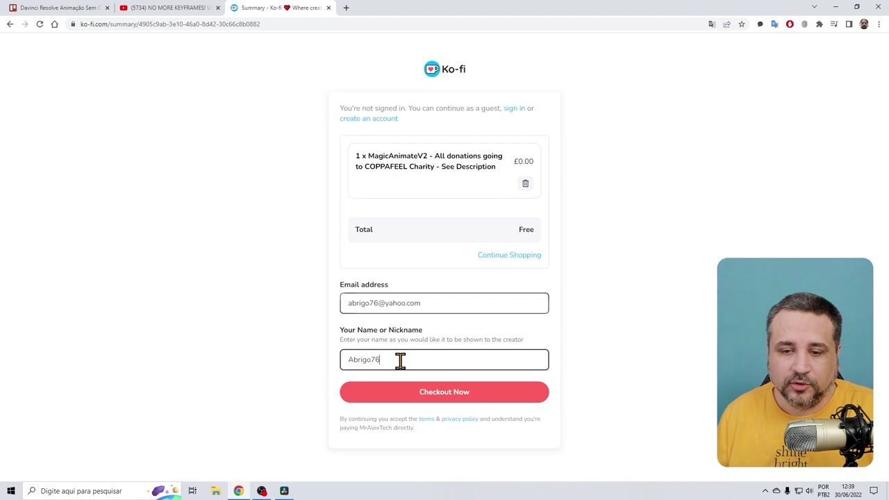
left_click(461, 399)
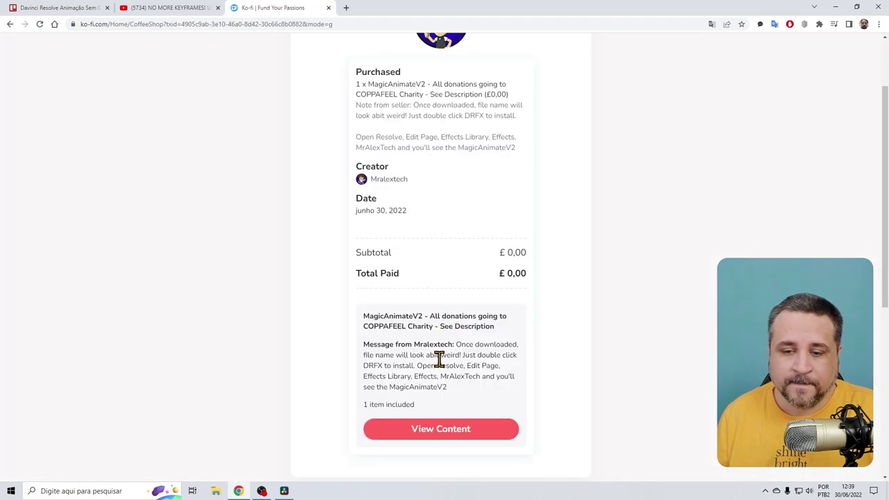
- Show the purchased content on the receipt and download MagicAnimateV2.drfx
scroll(440, 361, "down", 2)
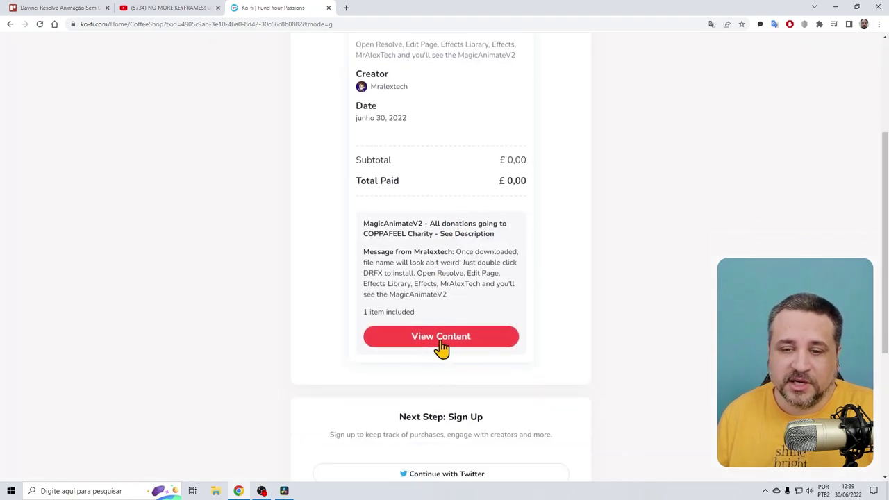
left_click(460, 340)
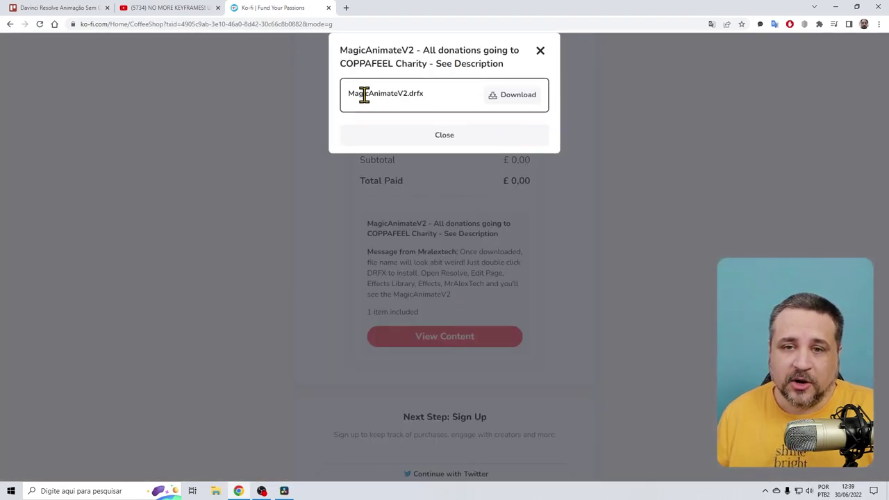
left_click(518, 97)
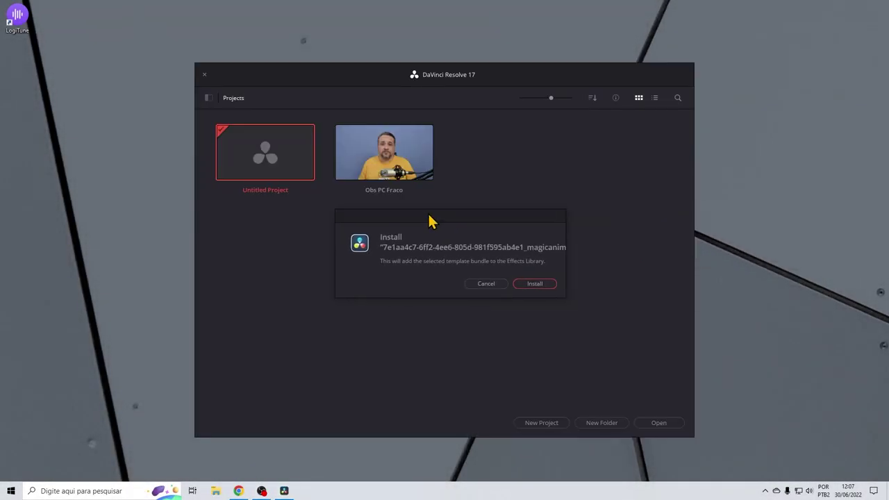
- Install the MagicAnimateV2 .drfx template bundle into DaVinci Resolve's effects library
left_click(538, 286)
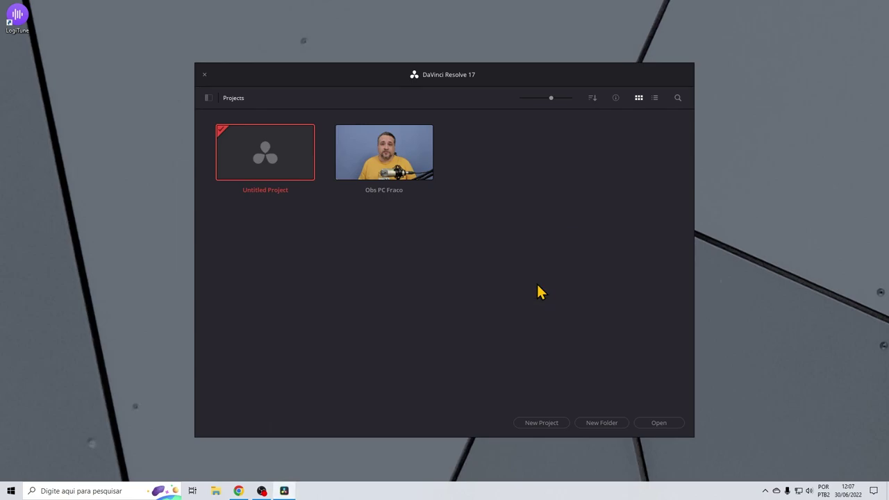